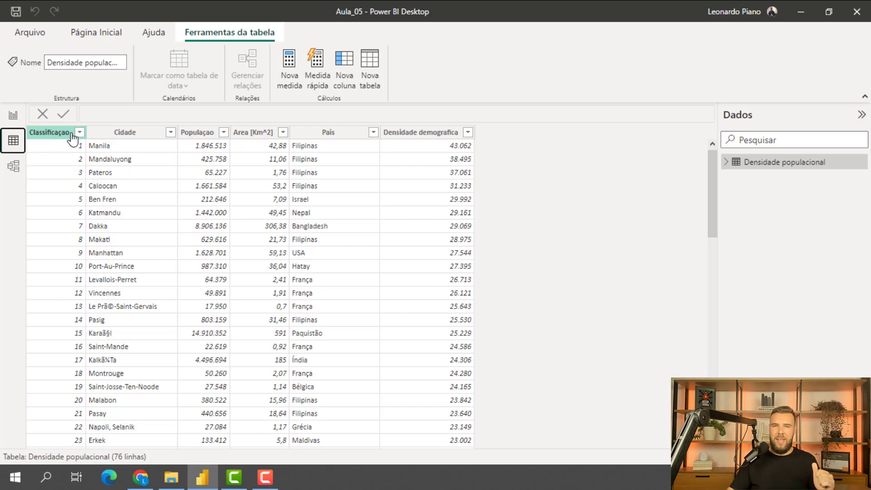
- Examine the formulas behind the DD média, DD média (França) and DD média (classificação<10) cards, and check the source data table
click(12, 115)
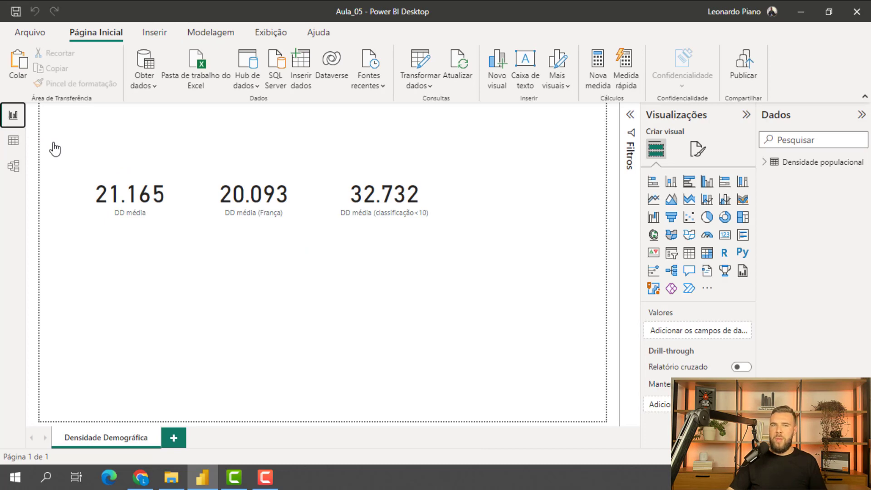
click(155, 233)
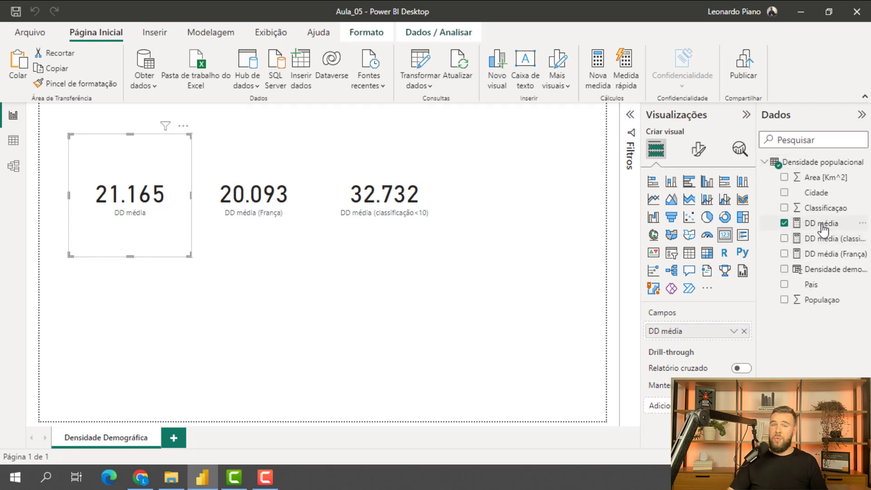
click(823, 224)
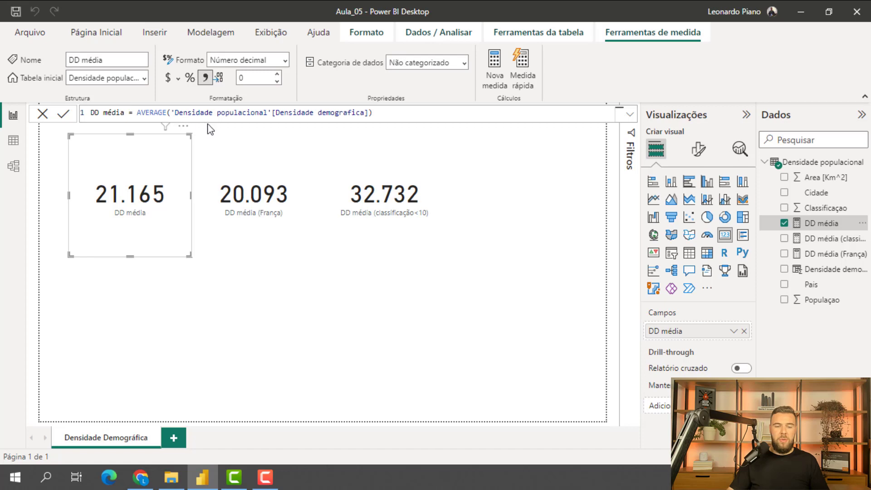
click(14, 140)
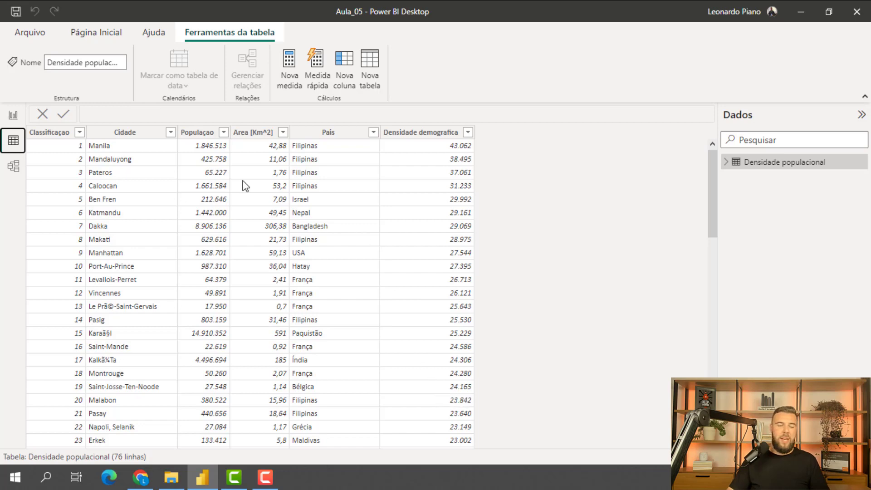
click(7, 118)
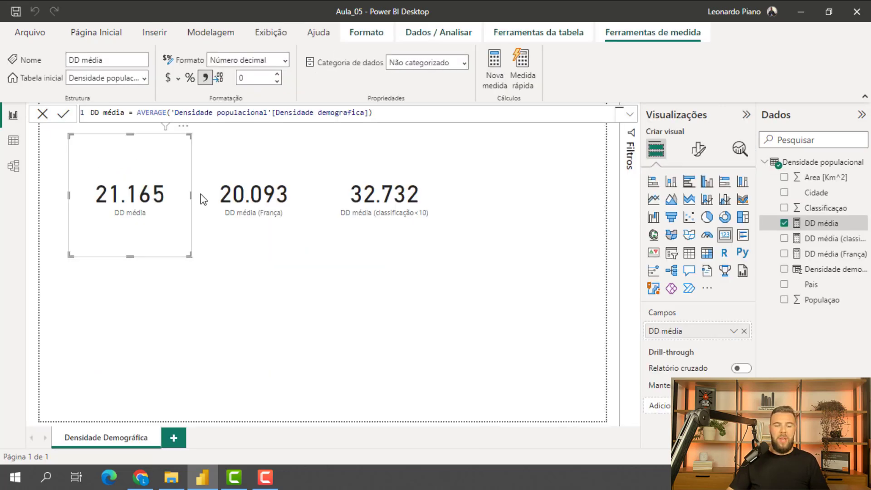
click(258, 241)
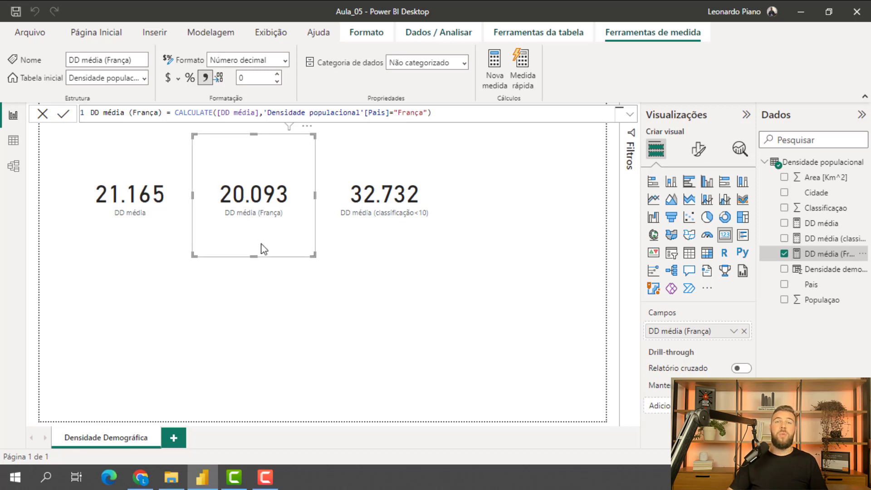
click(377, 244)
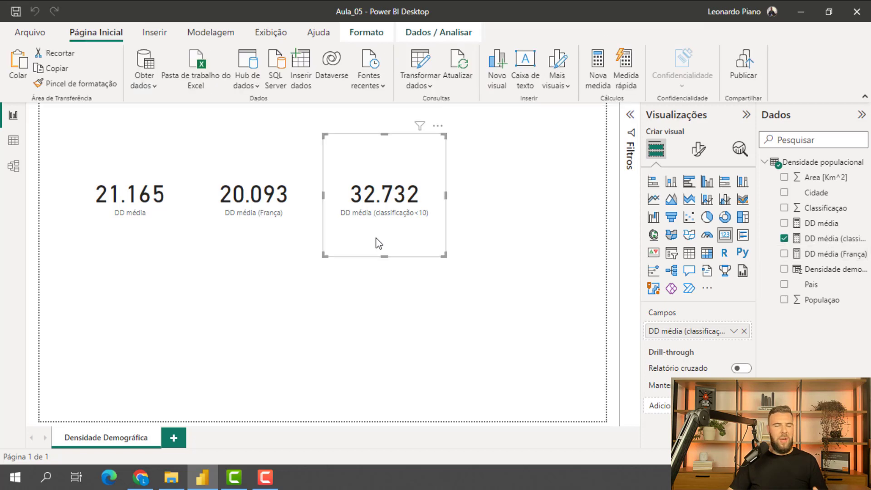
click(822, 238)
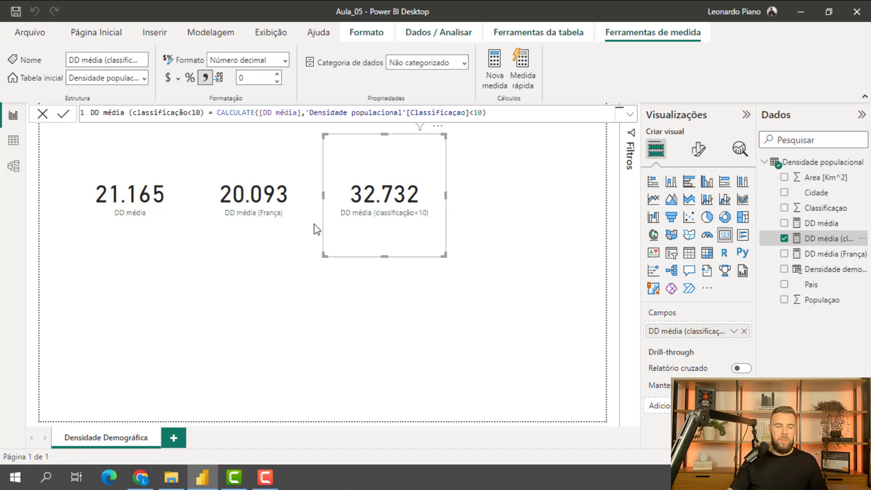
click(95, 226)
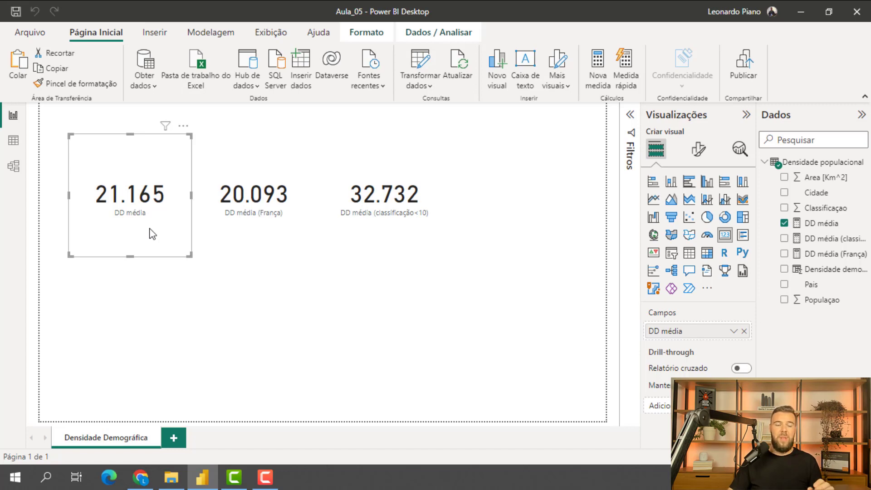
- Delete the DD média (França) and DD média (classificação<10) cards from the report page
click(240, 235)
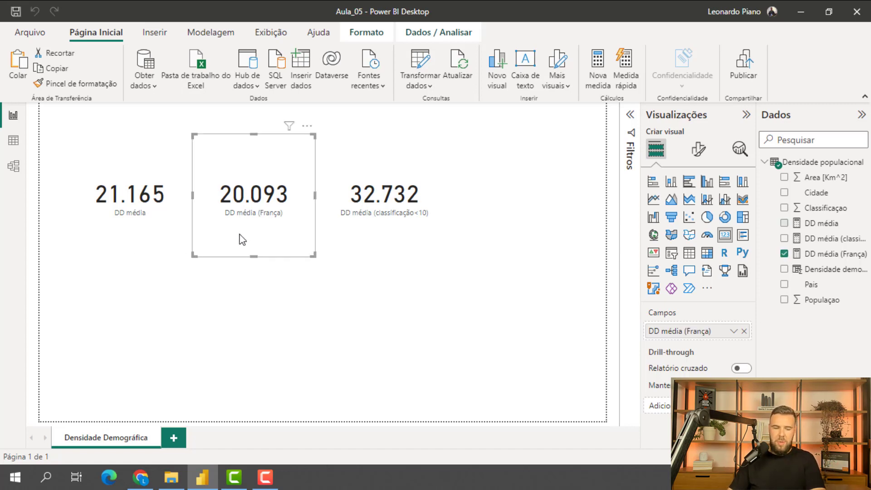
key(Delete)
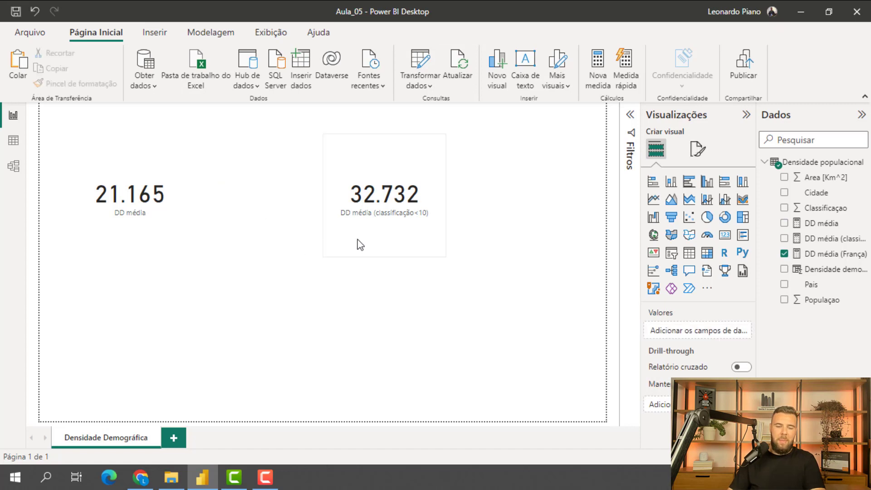
click(334, 229)
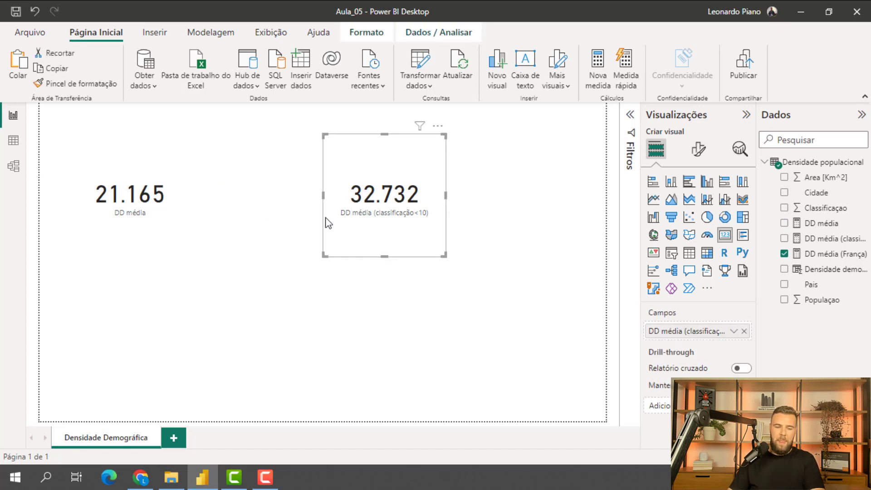
key(Delete)
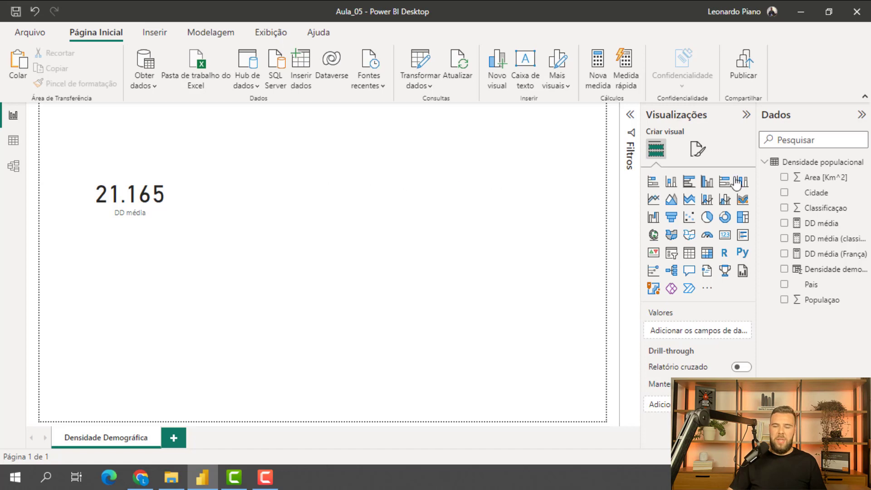
- Create a new measure in the Densidade populacional table named "Qtd cidades com DD acima da media"
click(831, 167)
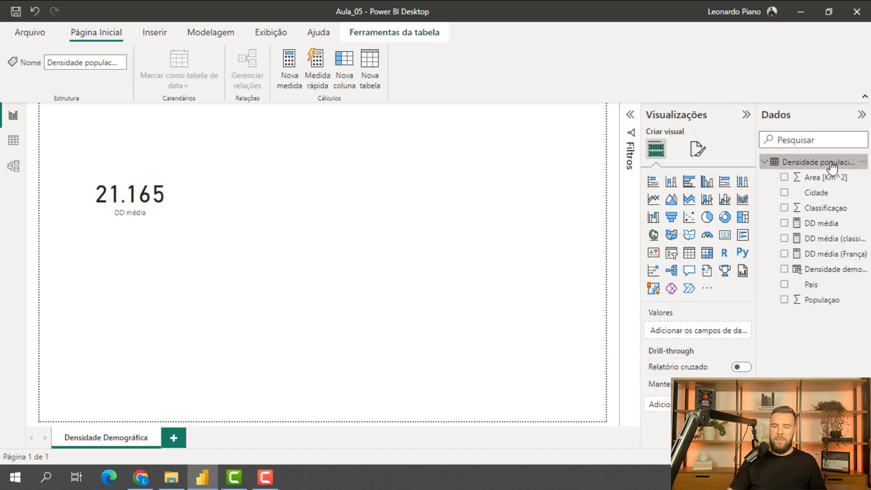
right_click(831, 168)
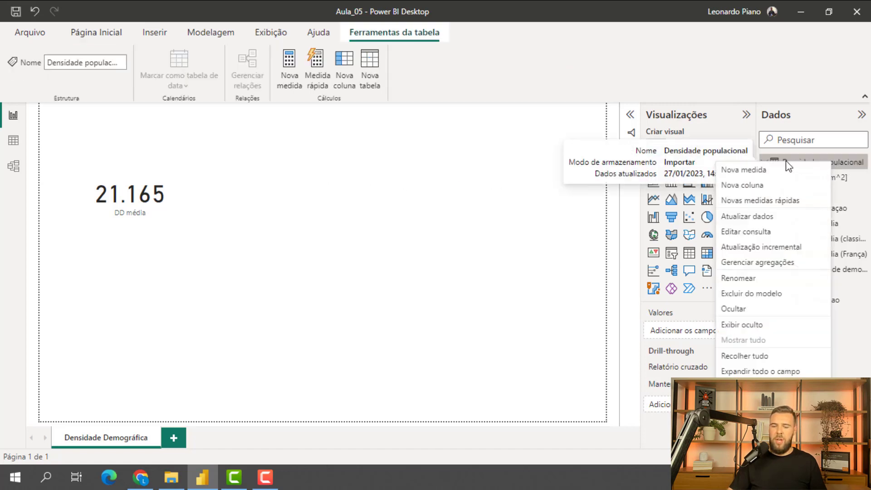
click(753, 173)
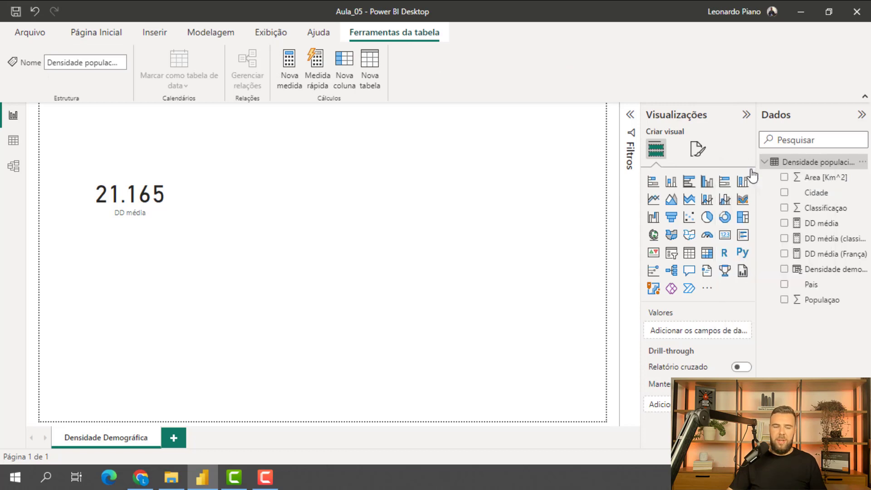
click(127, 112)
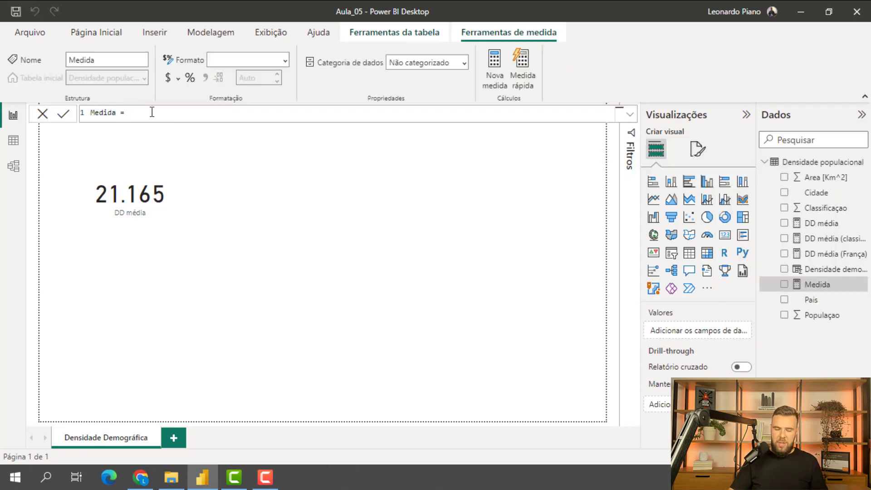
key(BackSpace)
key(BackSpace)
key(BackSpace)
key(BackSpace)
key(BackSpace)
key(BackSpace)
key(BackSpace)
key(BackSpace)
text(Qu)
text(d c)
text(idades co)
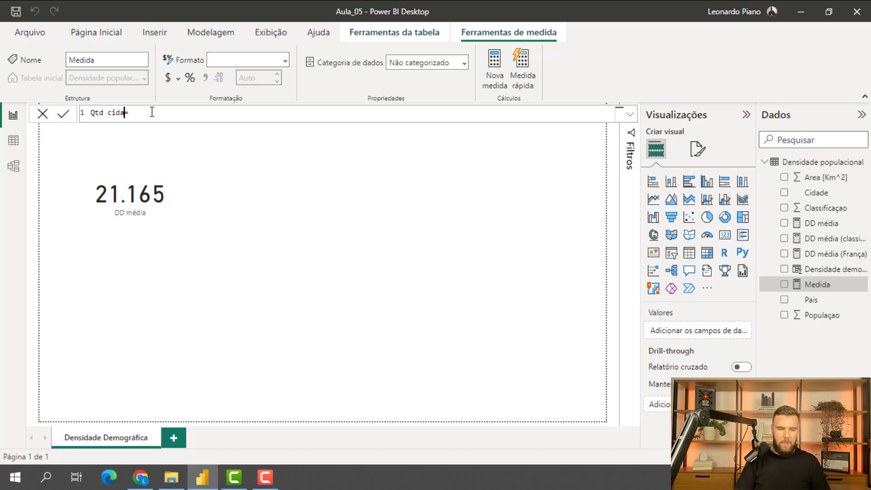
text(m DD)
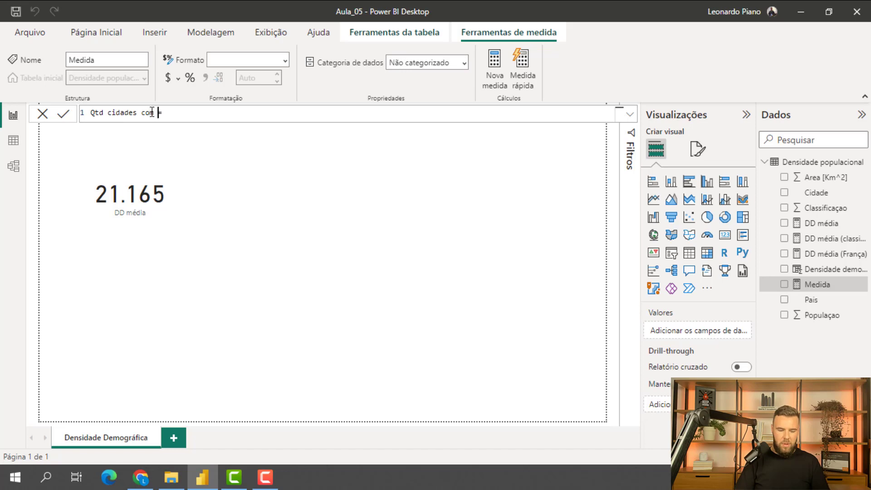
text( acima da media)
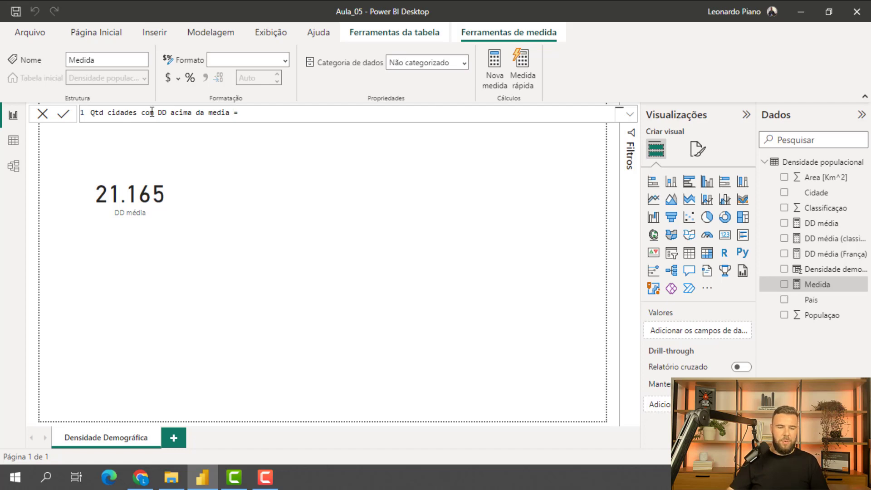
- Begin the measure's formula with CALCULATE, using COUNT('Densidade populacional'[Densidade demografica]) as its expression
click(267, 120)
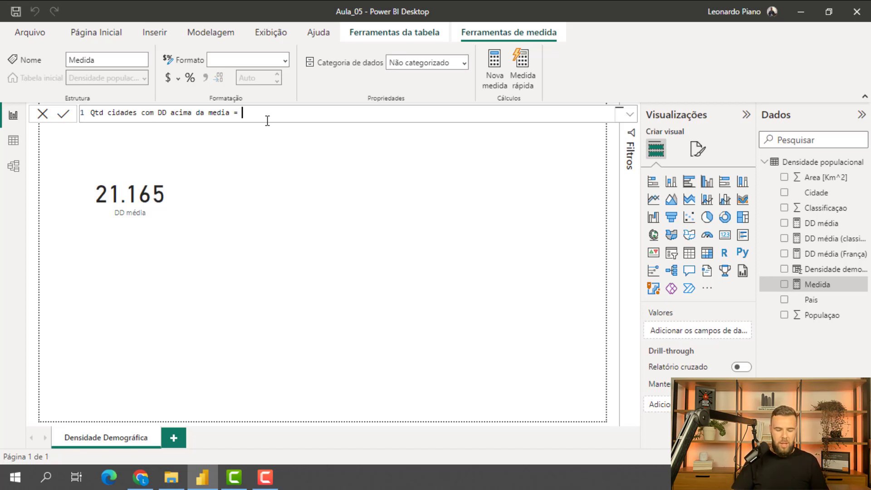
text(ca)
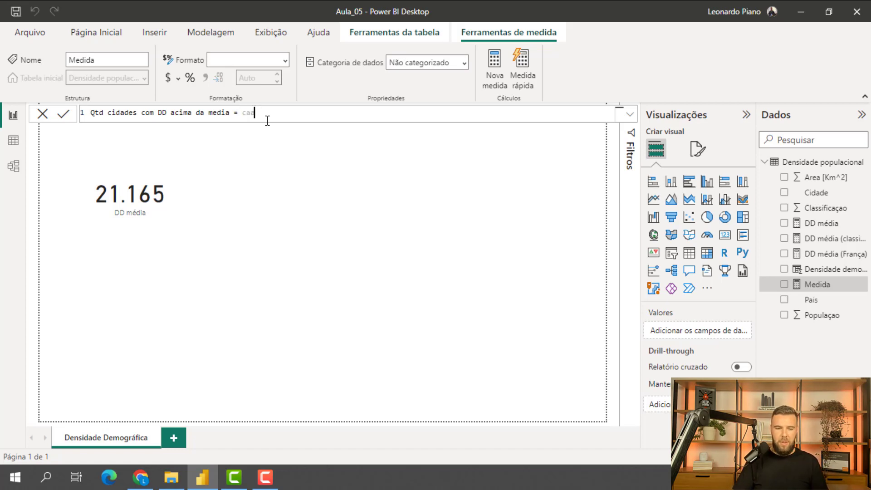
text(l)
key(Tab)
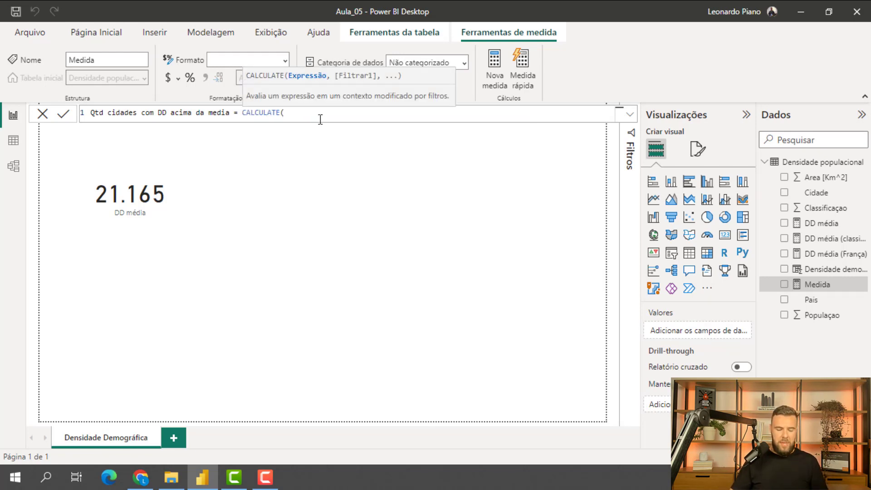
text(co)
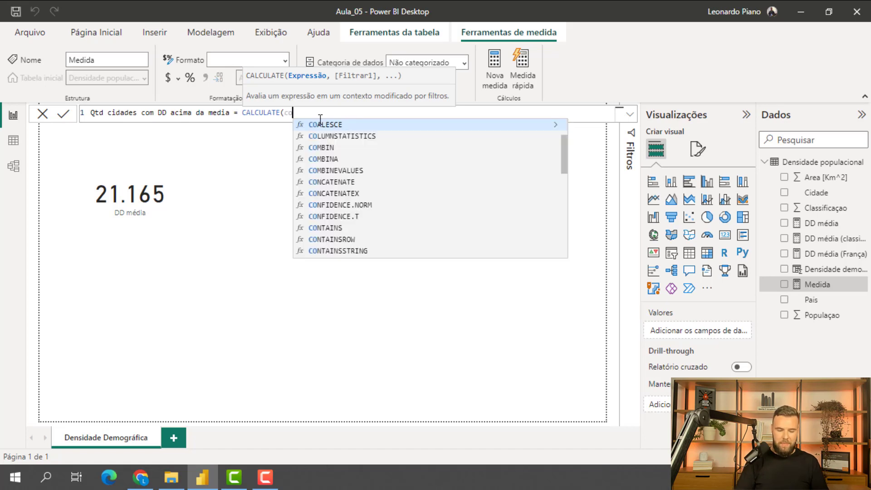
text(unt)
click(331, 126)
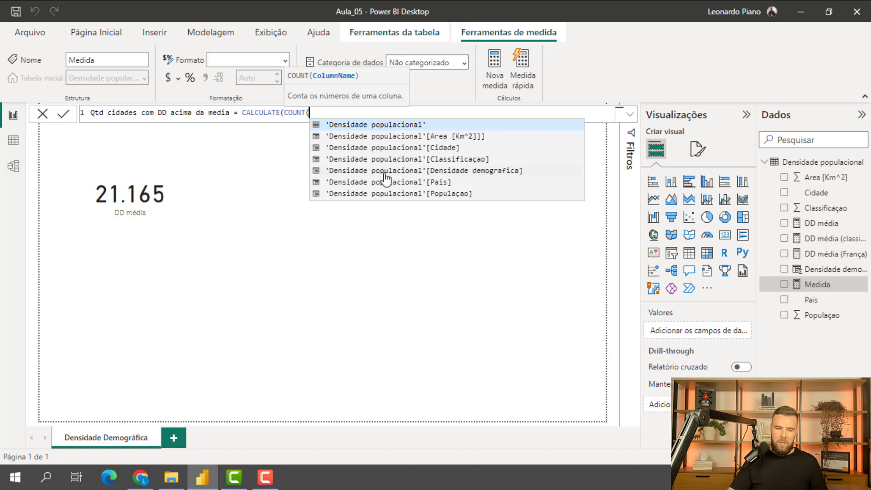
click(421, 172)
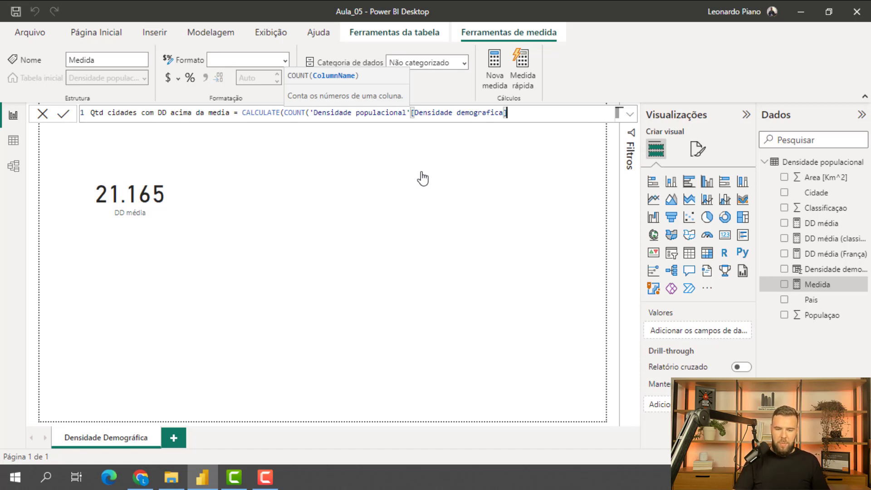
text())
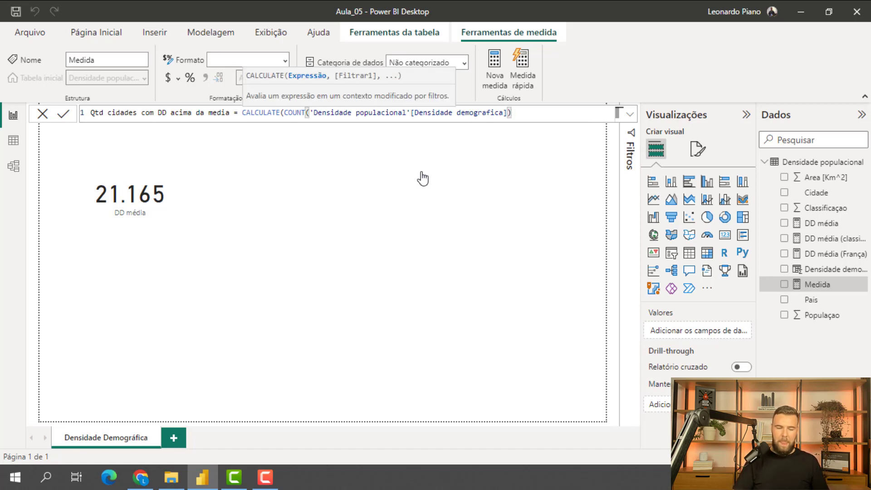
text(,)
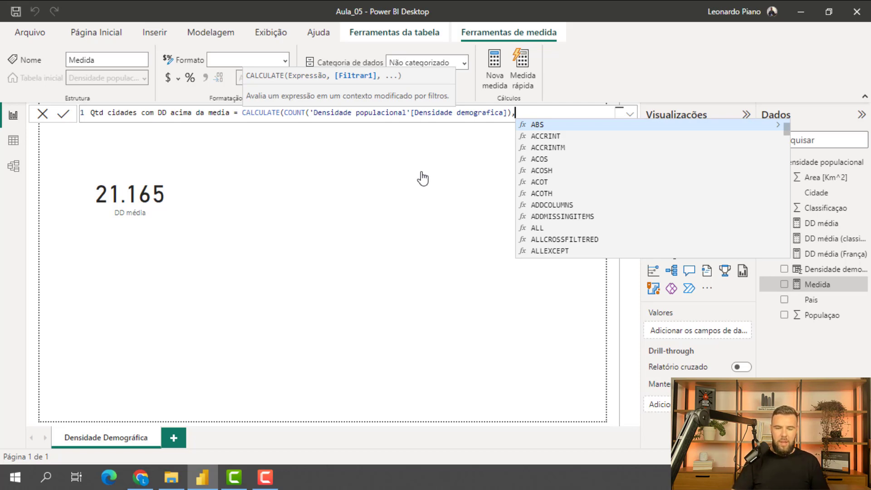
- Add the filter 'Densidade populacional'[Densidade demografica]>=21165 to CALCULATE and complete the measure
text(den)
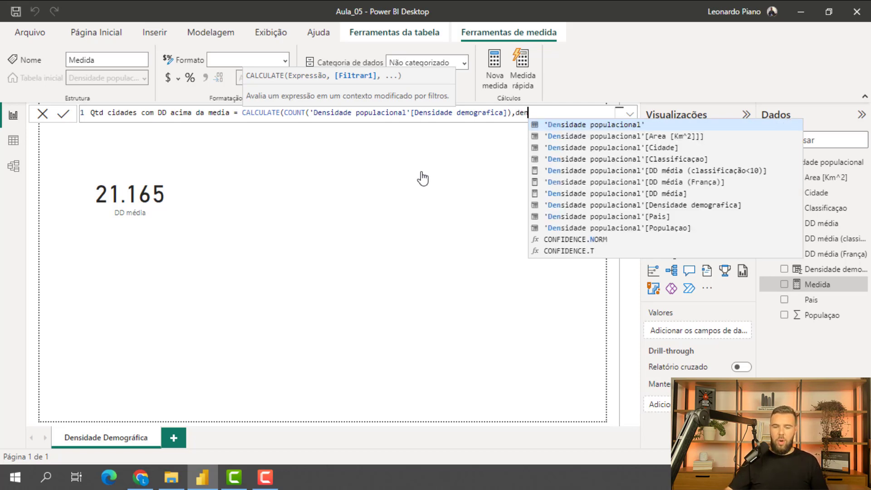
click(683, 210)
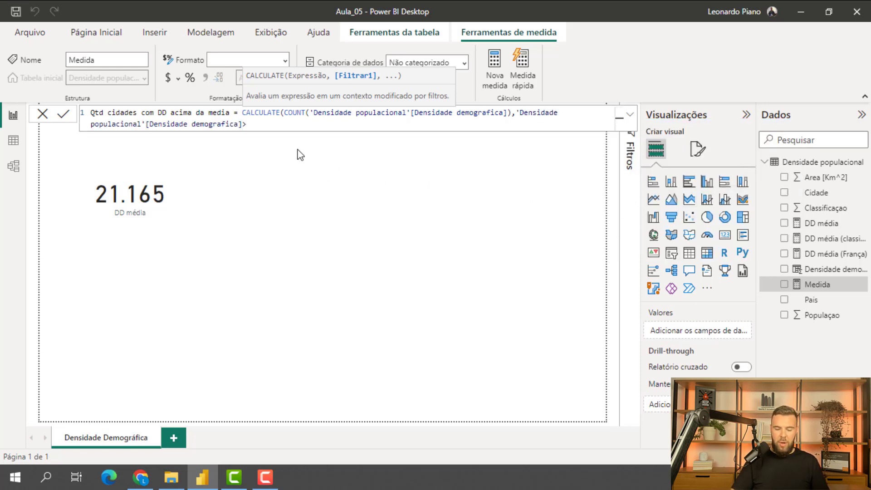
text(>=211)
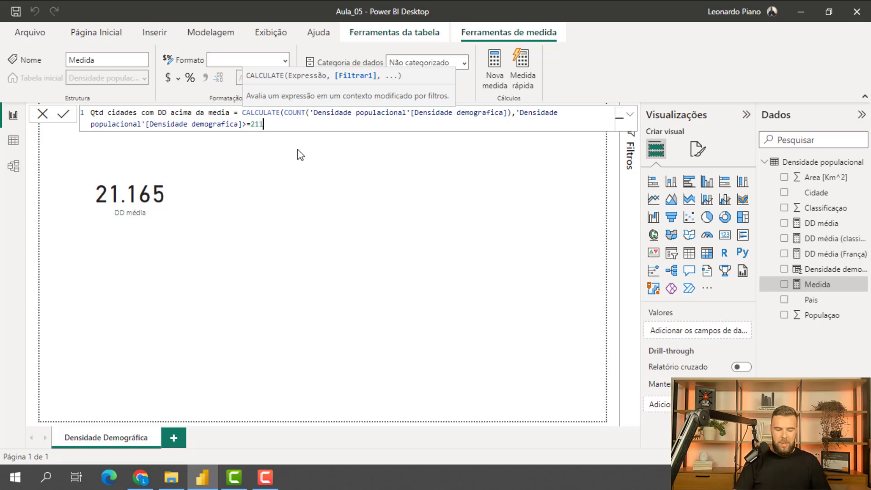
text(65))
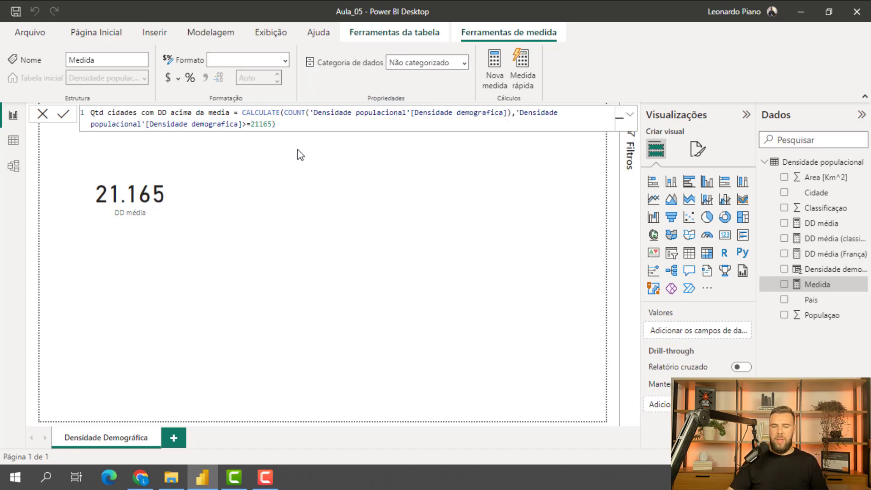
- Duplicate the DD média card and place the copy beside the original, to its right
click(163, 255)
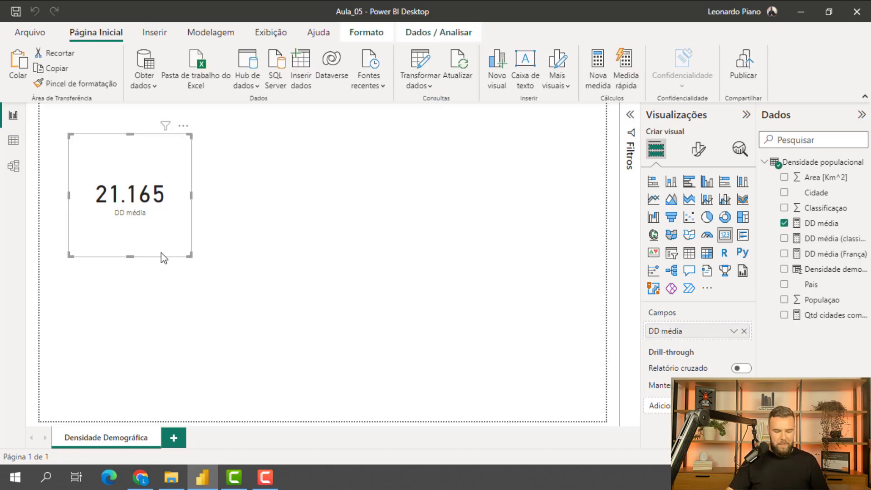
click(313, 250)
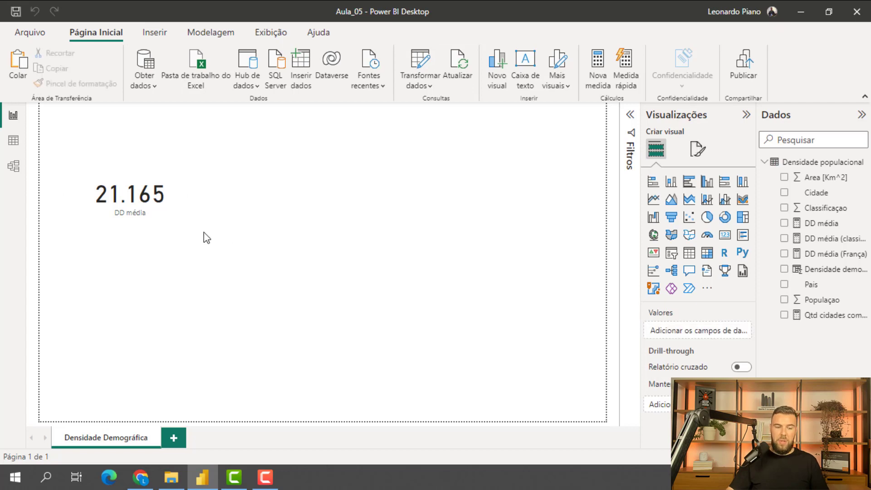
key(ctrl+v)
drag(157, 236, 303, 237)
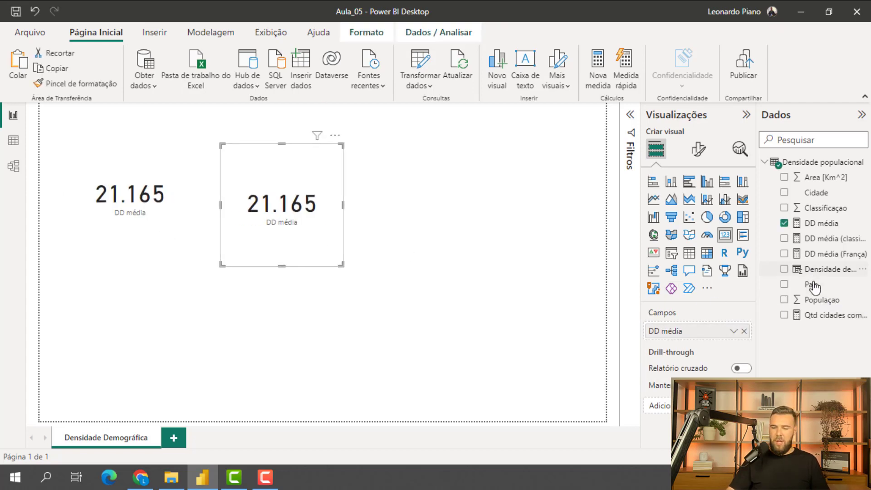
- Replace the DD média field in the duplicated card with the Qtd cidades com DD acima da media measure
drag(817, 316, 653, 336)
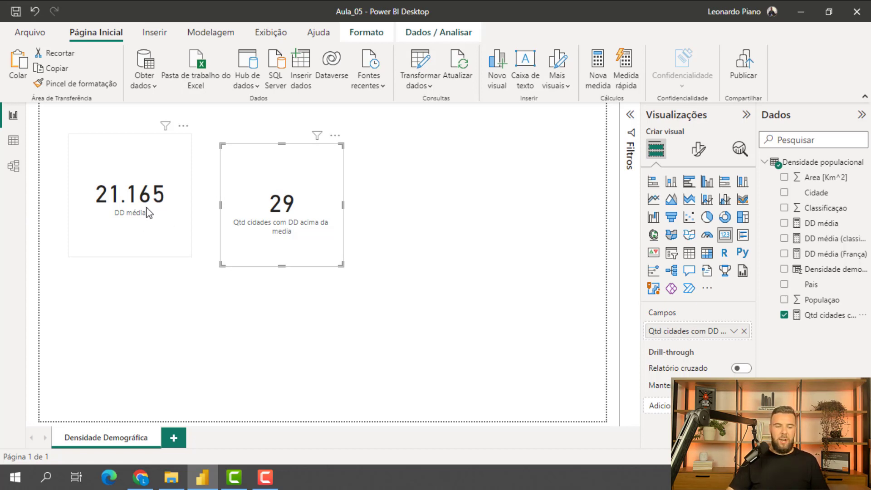
- In the data view, filter the Densidade demografica column to values greater than or equal to 21165 and check the filtered row count
click(14, 141)
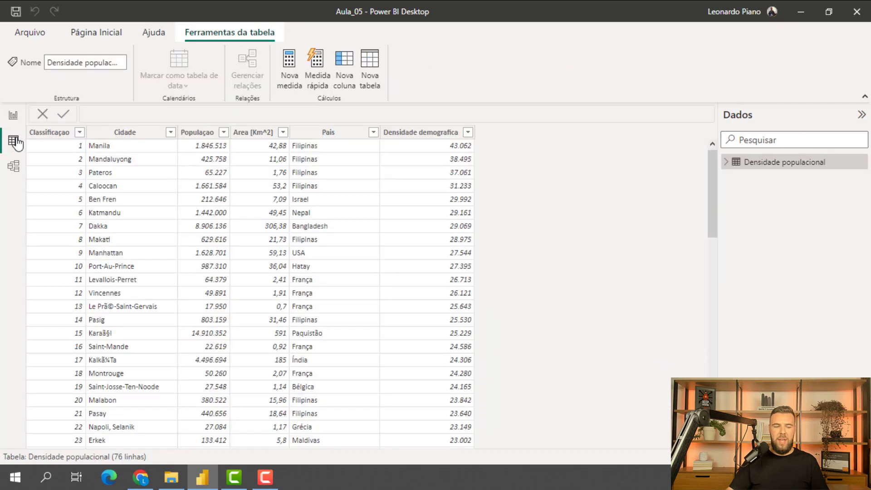
click(469, 138)
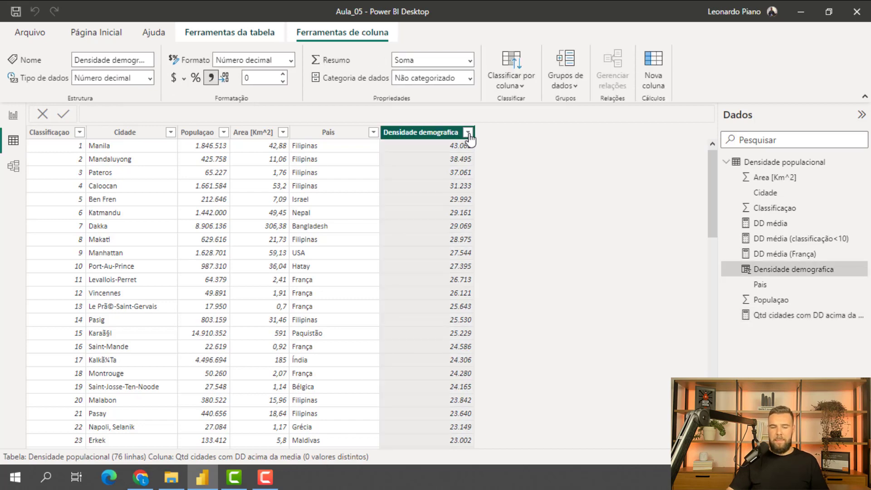
click(469, 134)
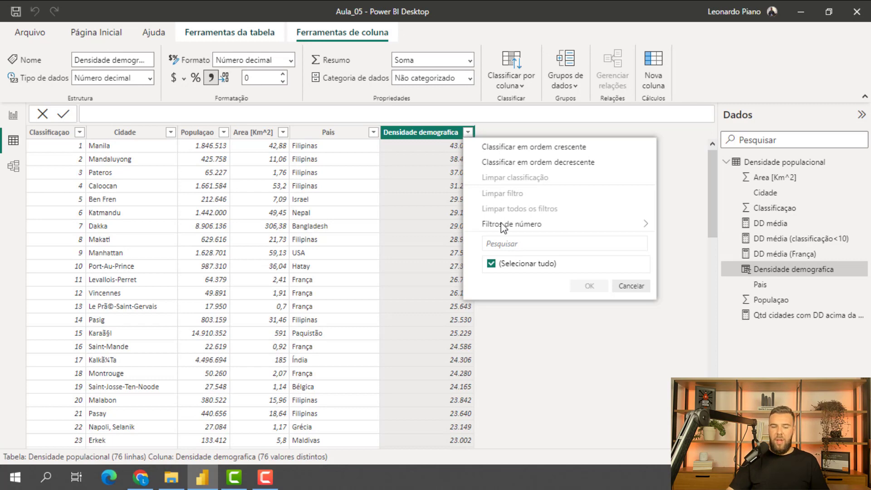
mouse_move(503, 227)
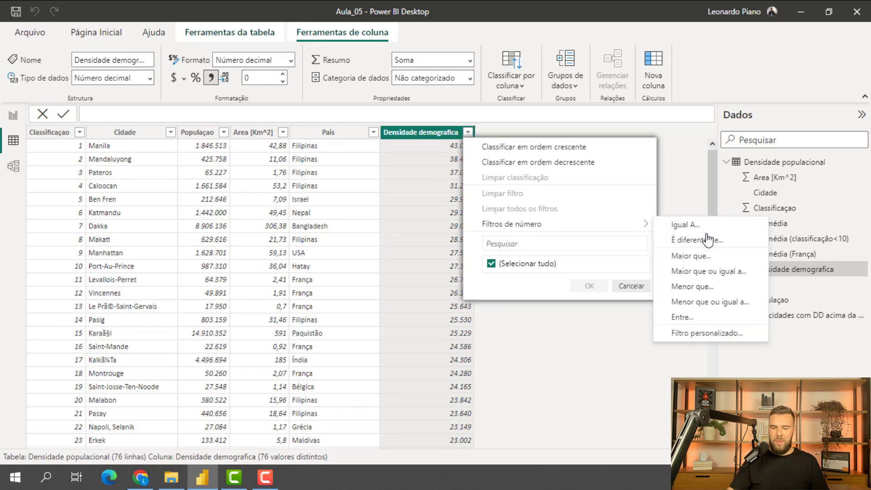
click(714, 272)
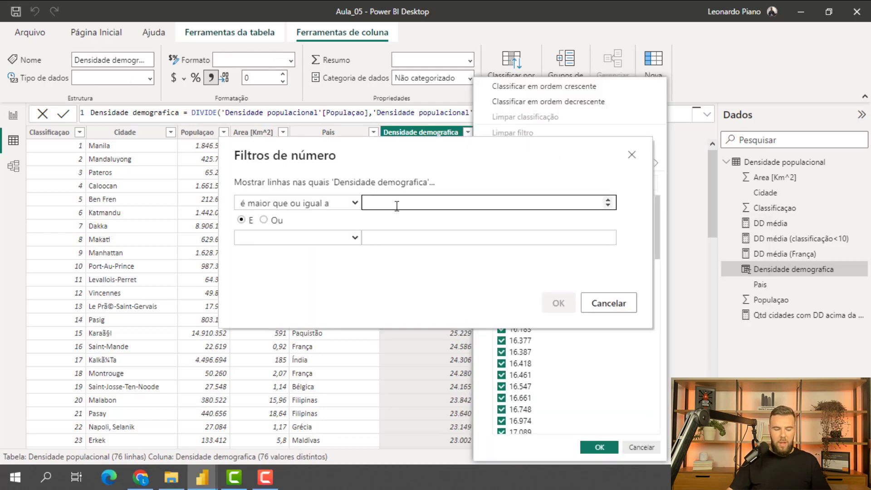
text(21165)
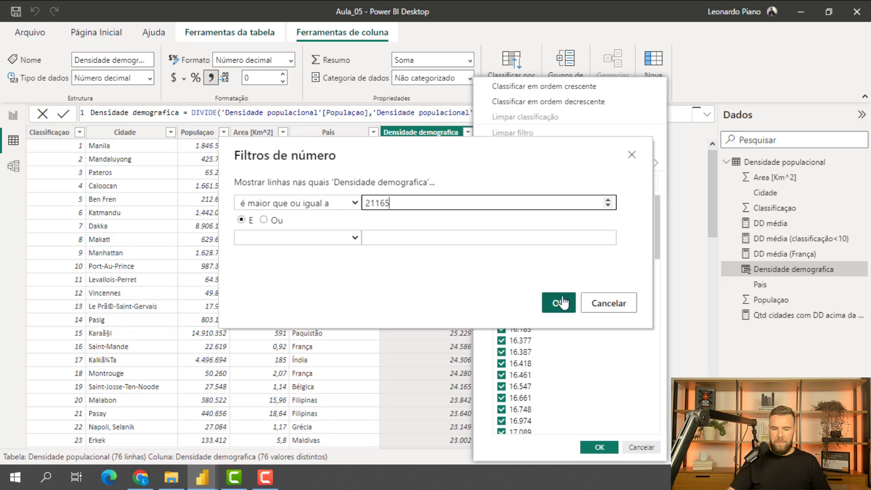
click(559, 302)
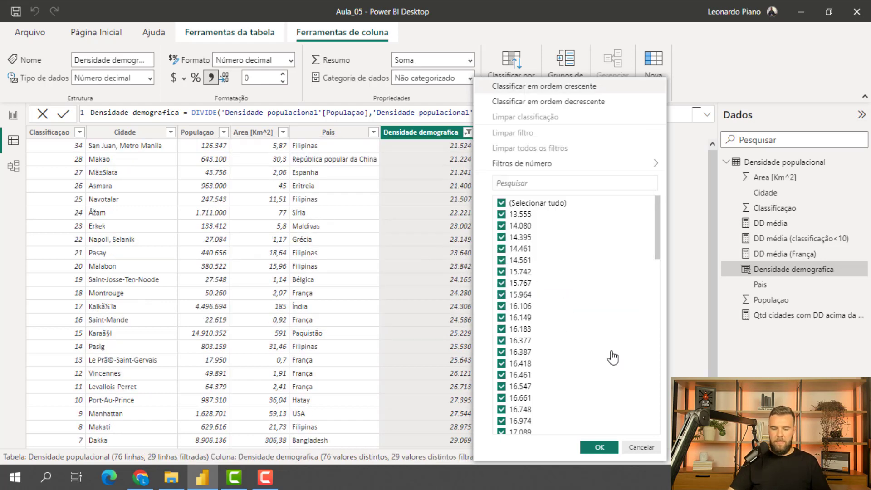
key(Escape)
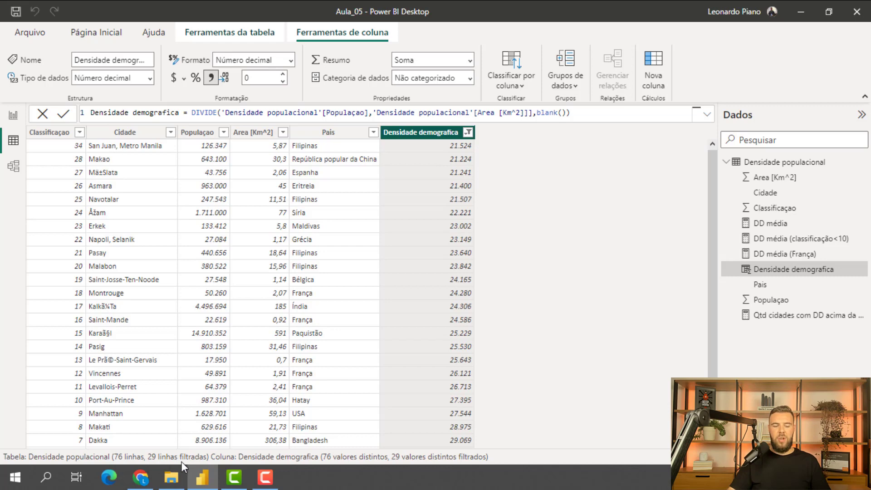
scroll(407, 255, down, 4)
scroll(407, 261, up, 2)
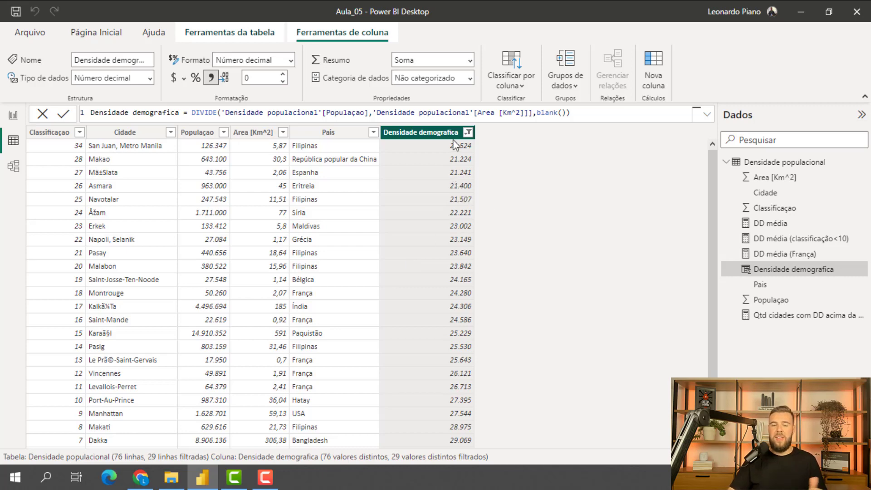
- Clear the filter on the Densidade demografica column and return to the report view
click(467, 132)
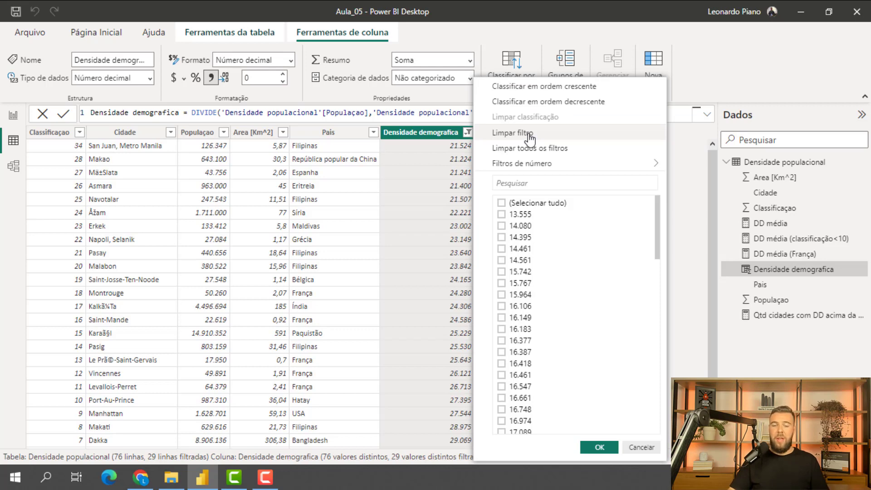
click(530, 133)
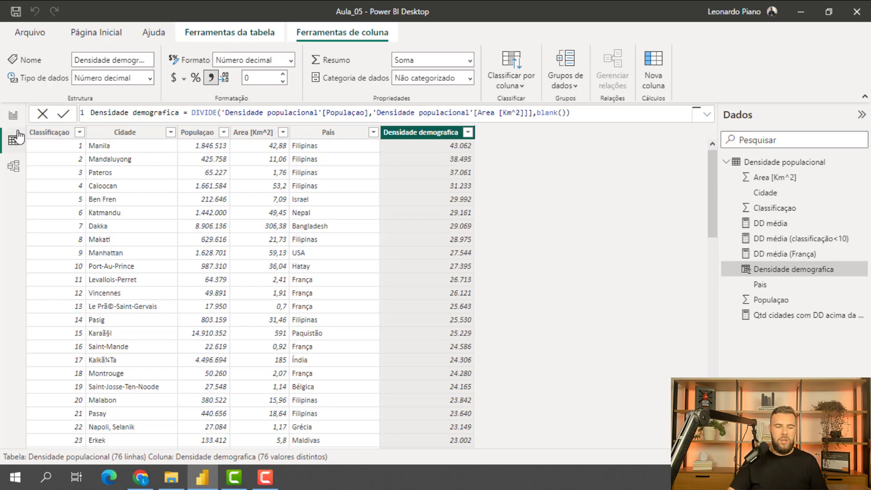
click(13, 114)
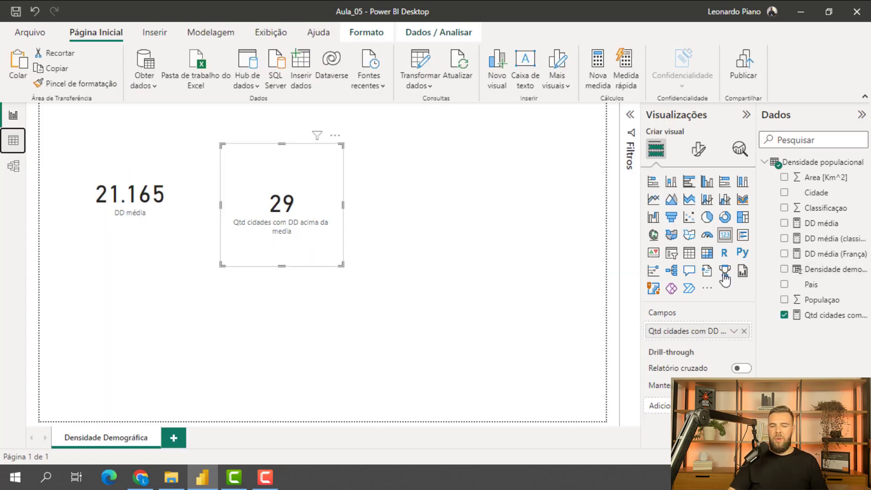
- Try to replace the fixed 21165 threshold in the Qtd cidades com DD acima da media formula with the [DD média] measure
click(823, 316)
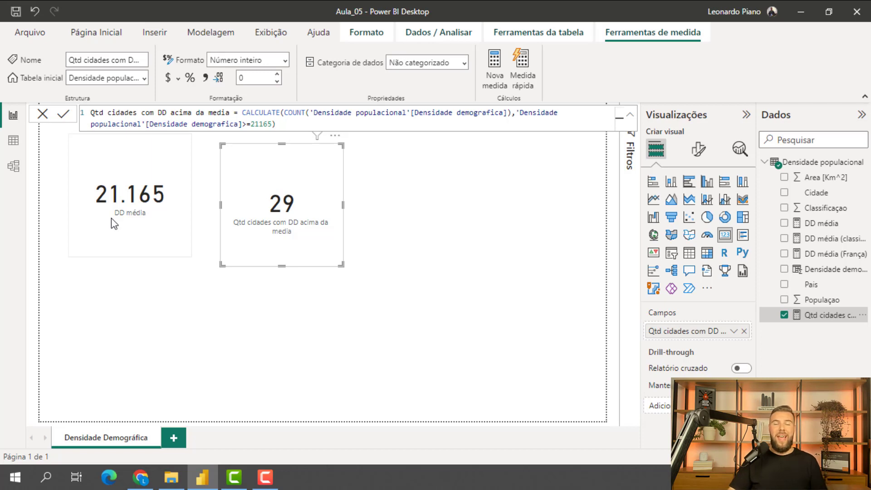
click(285, 126)
key(Left)
key(BackSpace)
key(BackSpace)
key(BackSpace)
key(BackSpace)
key(BackSpace)
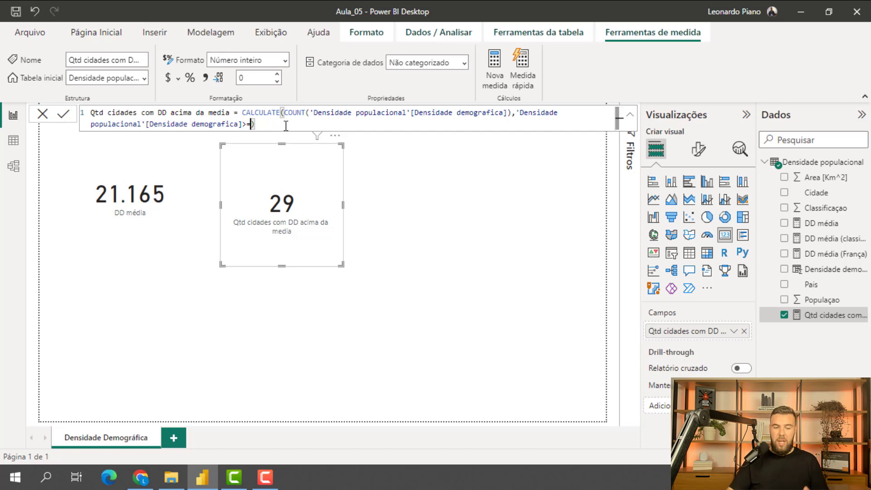
text(dd)
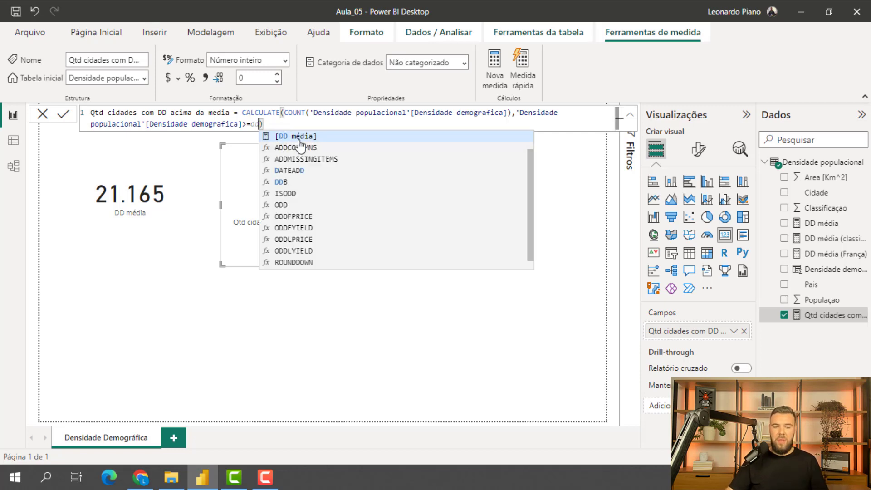
key(Tab)
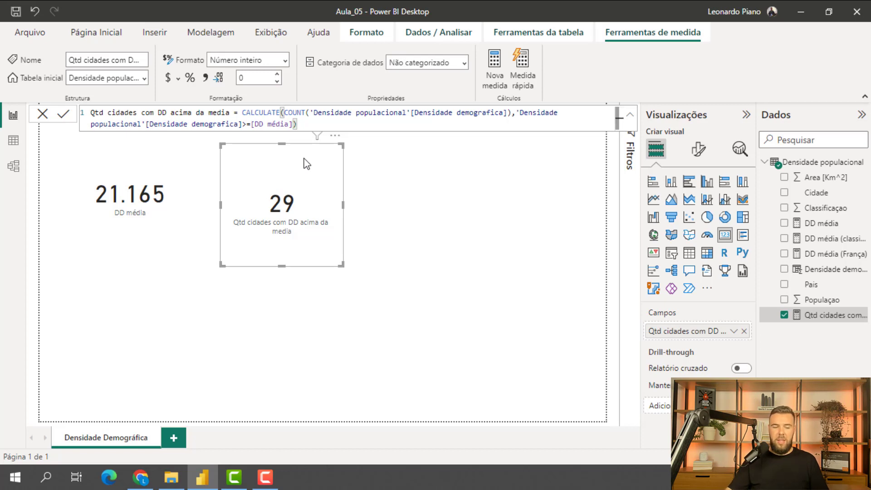
key(Return)
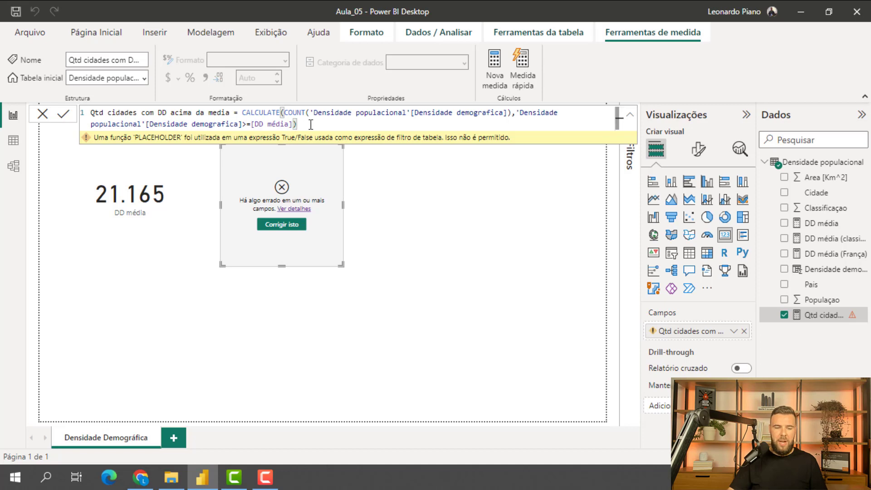
- Delete the measure's expression and restart it with CALCULATE, using COUNT('Densidade populacional'[Densidade demografica]) as the expression to evaluate
drag(297, 125, 241, 112)
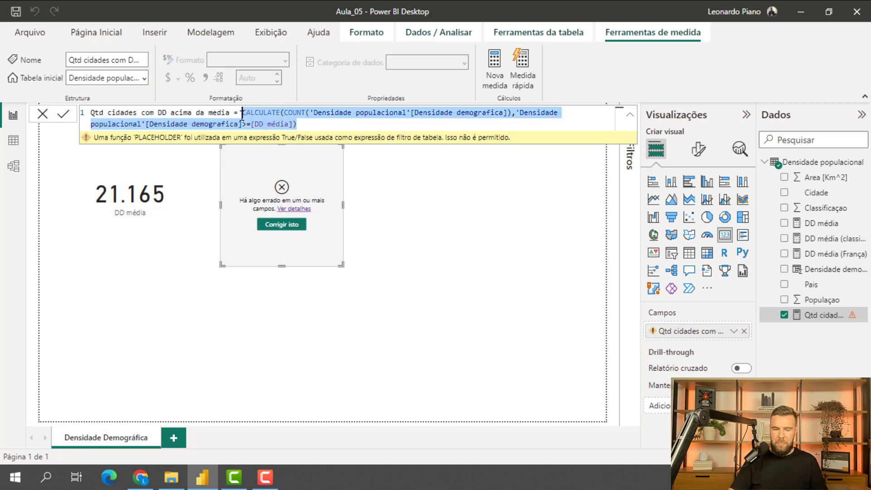
key(BackSpace)
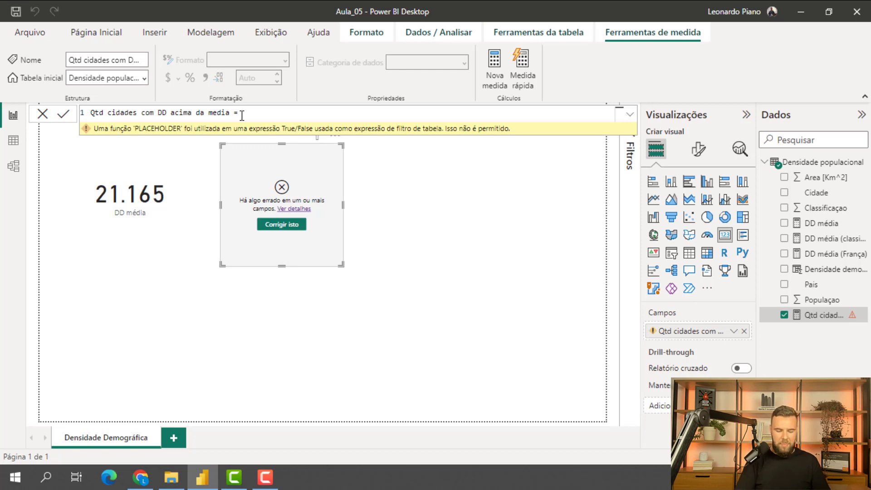
text(cal)
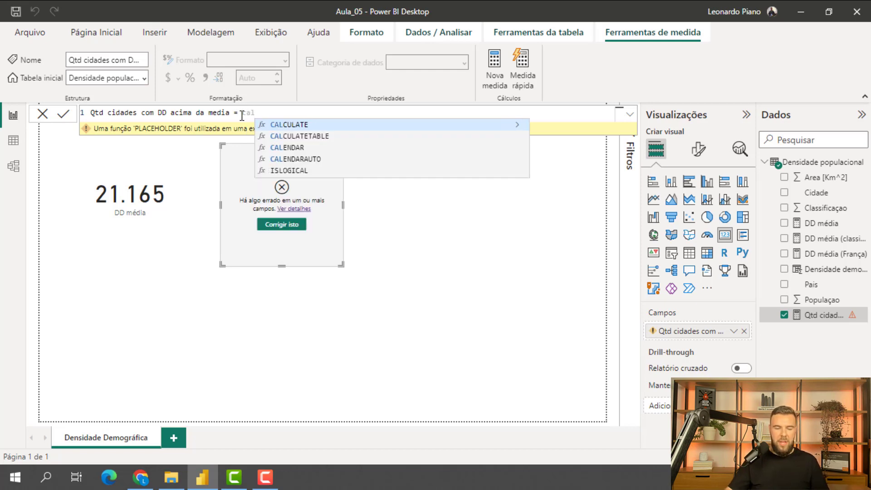
click(292, 125)
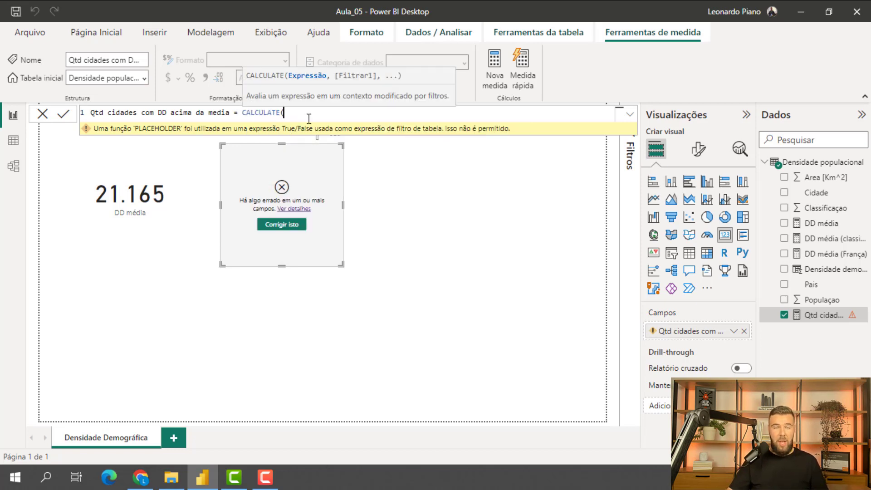
text(count)
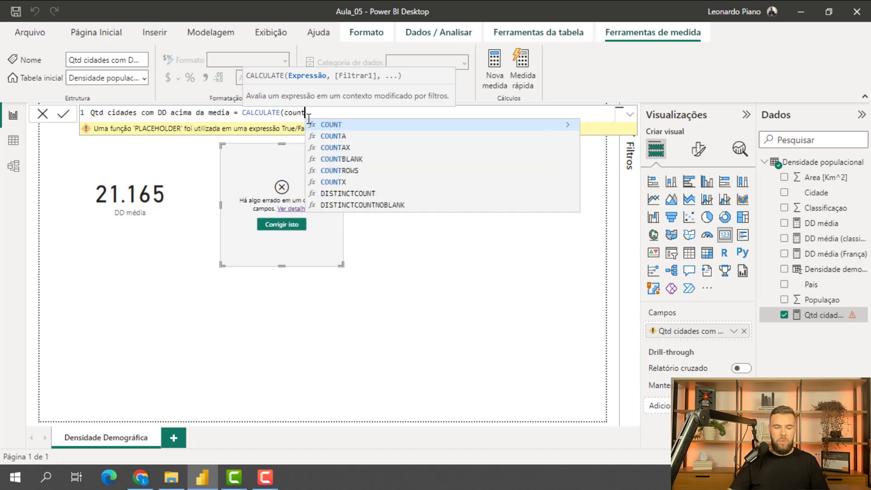
click(337, 125)
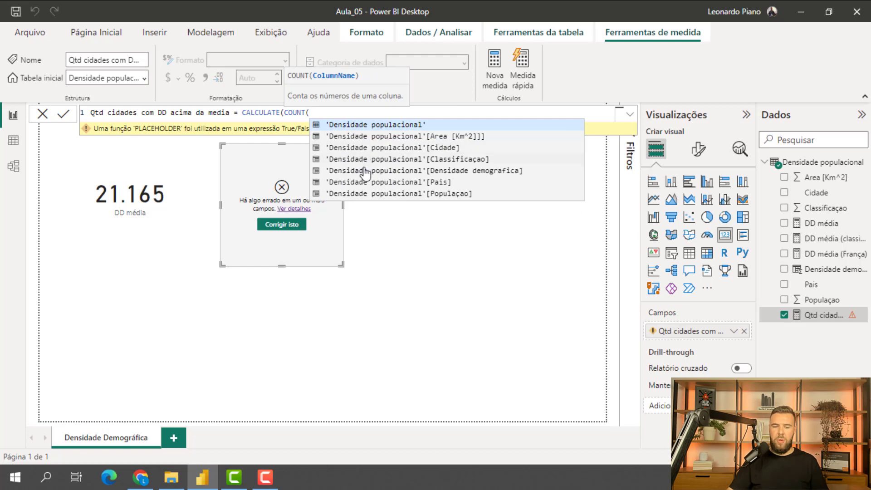
click(434, 171)
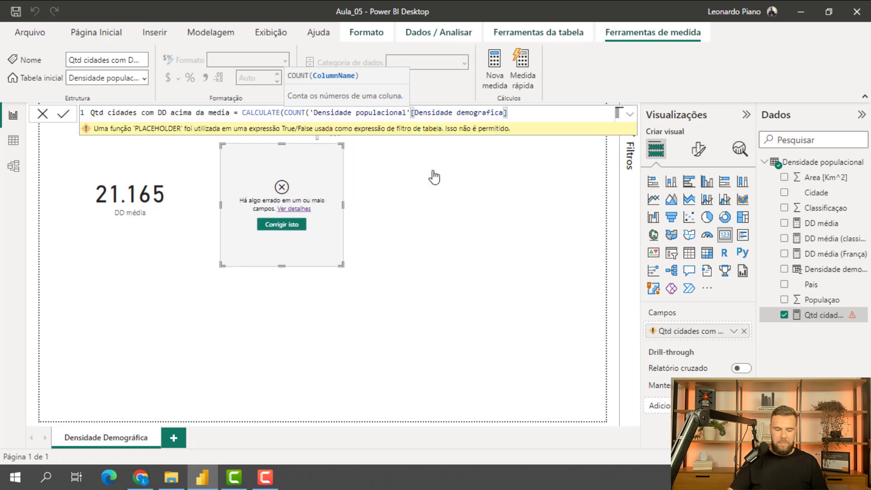
text())
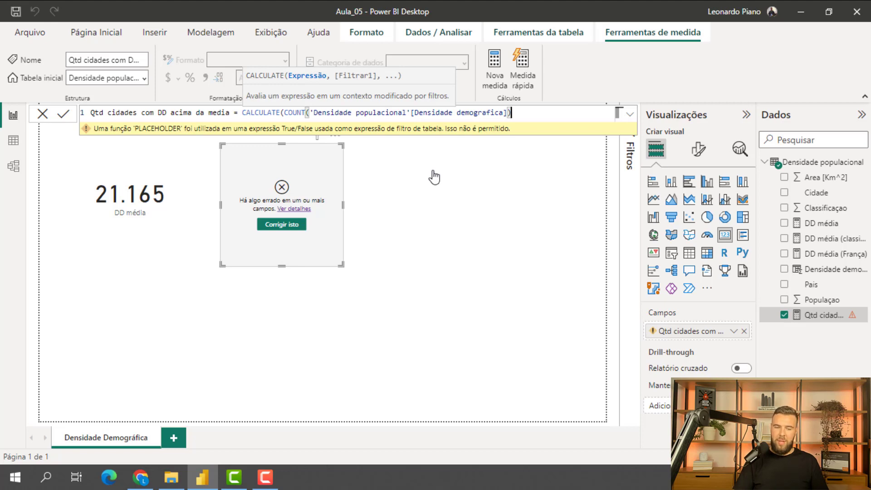
text(,)
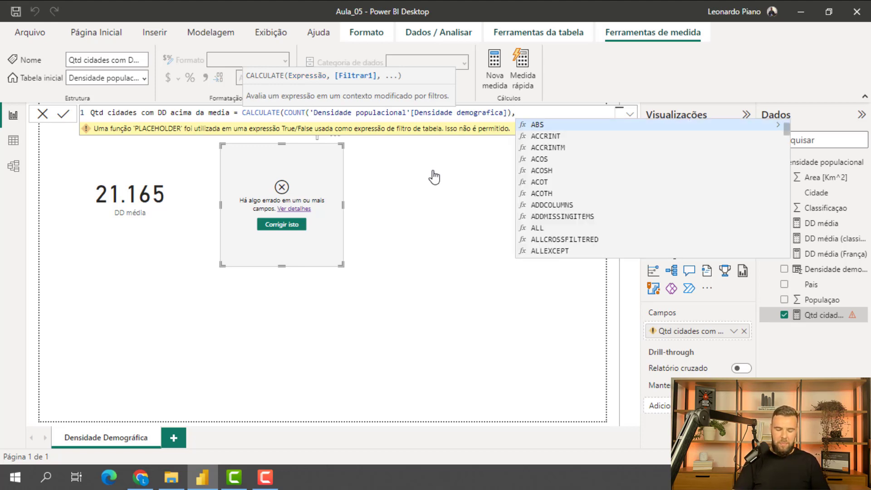
text(fil)
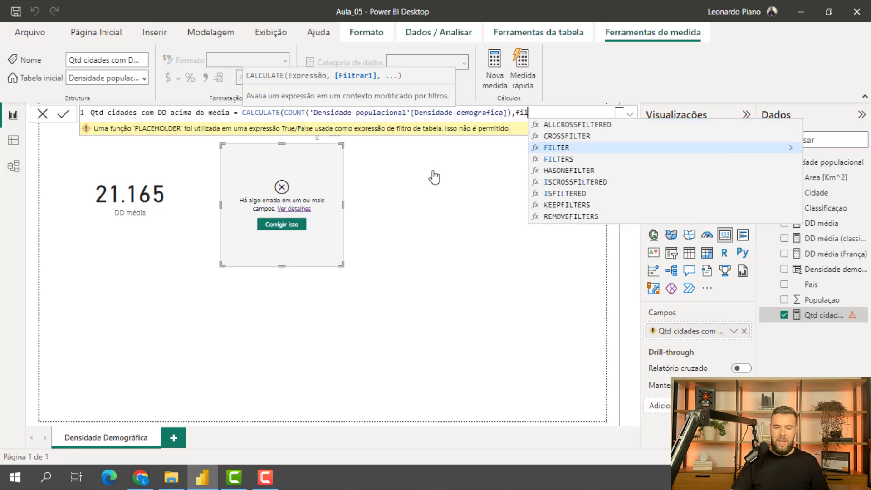
- Add FILTER as CALCULATE's filter argument and give it the 'Densidade populacional' table
click(570, 150)
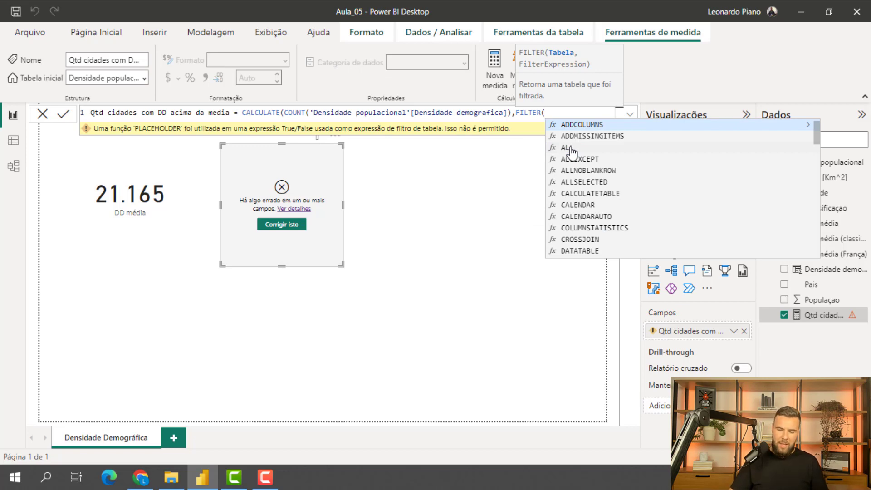
text(de)
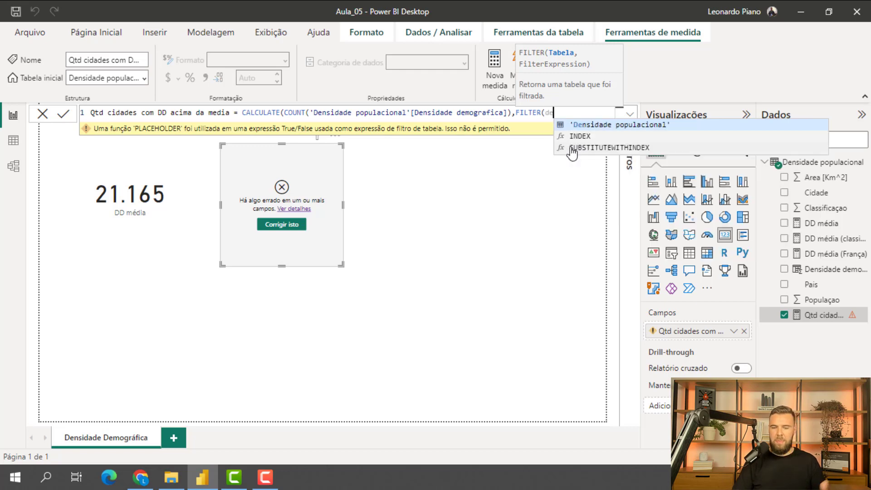
click(605, 125)
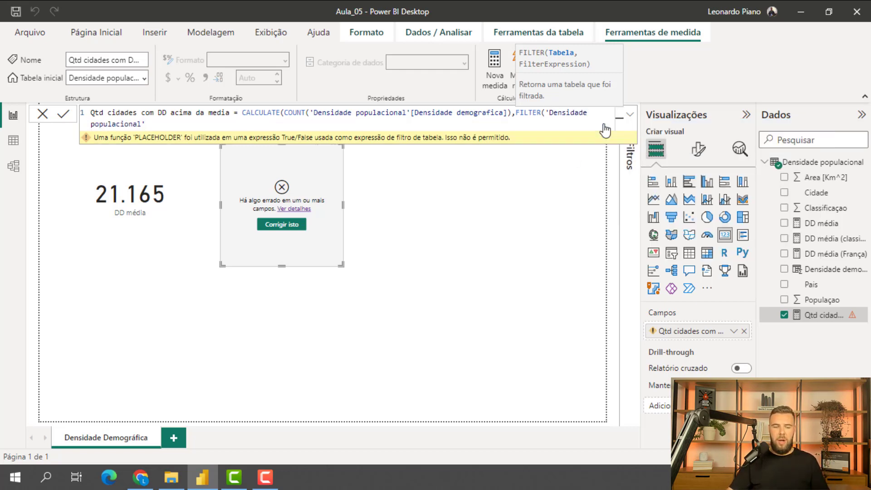
text(,)
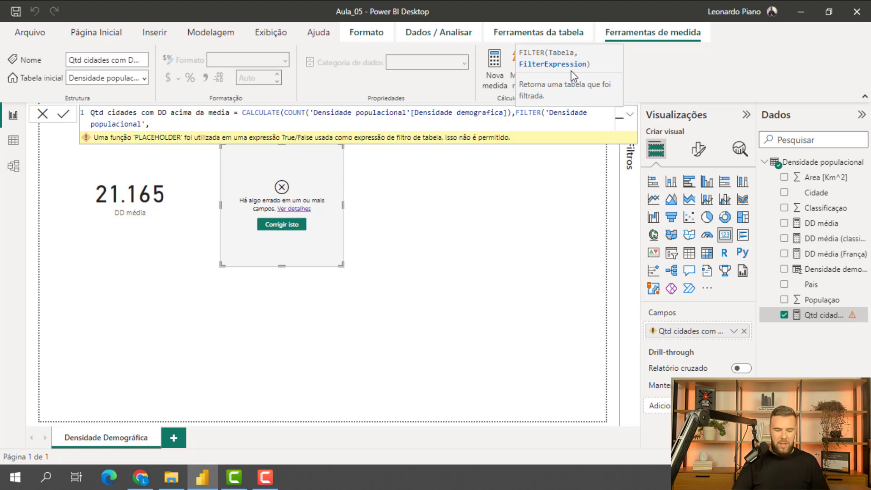
- Set the FILTER condition to 'Densidade populacional'[Densidade demografica]>=[DD média], close both functions and commit the measure
text(den)
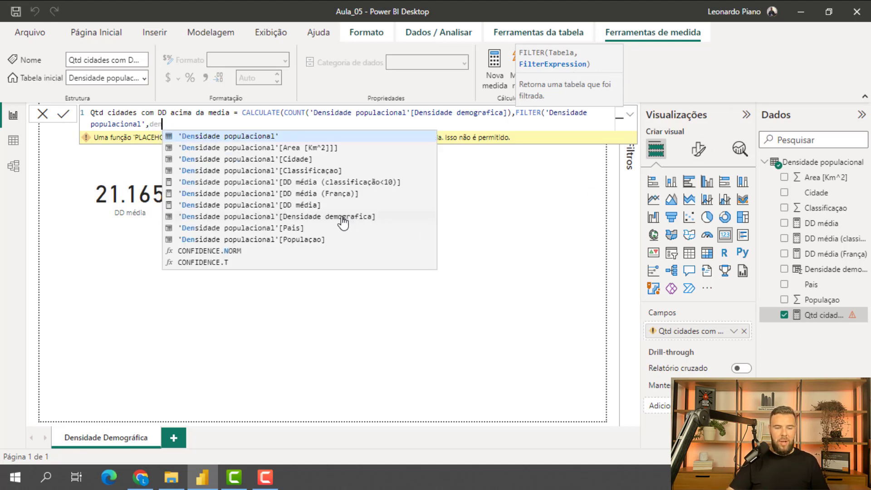
click(356, 217)
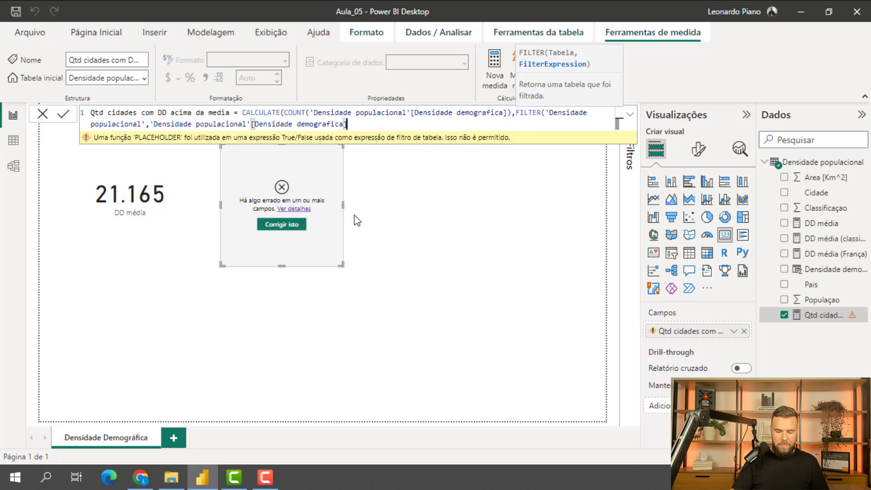
text(>=)
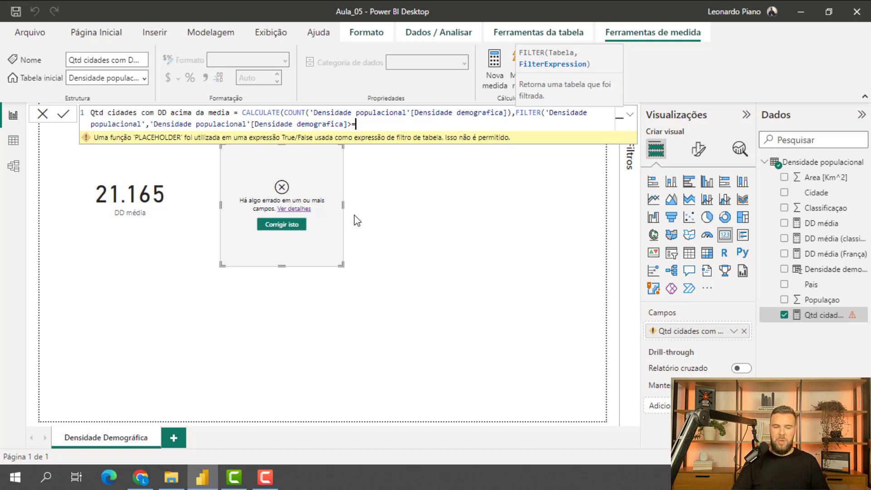
text(dd)
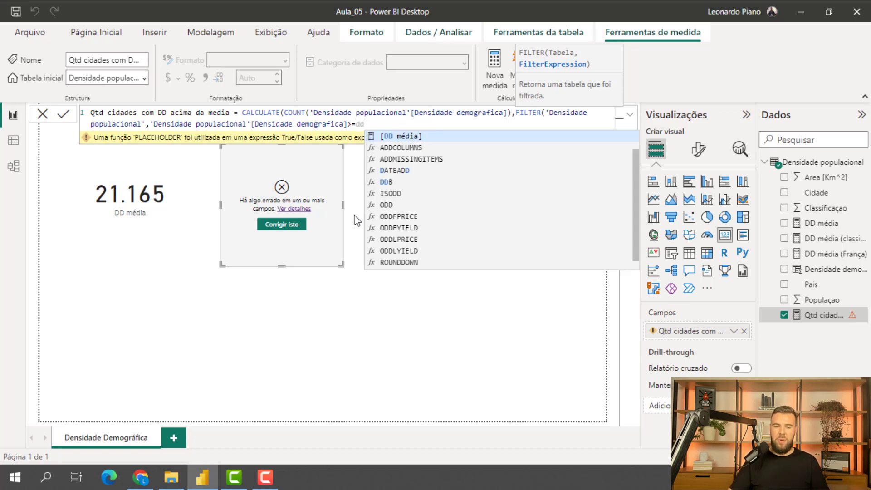
click(419, 140)
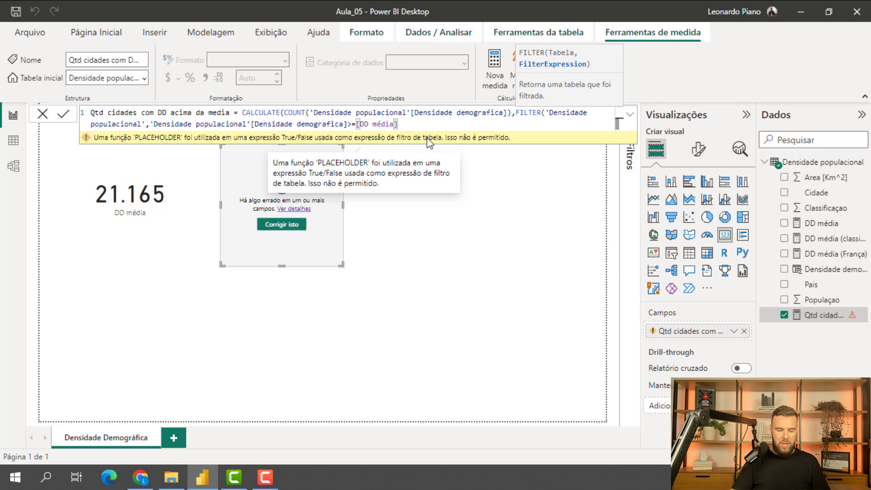
text())
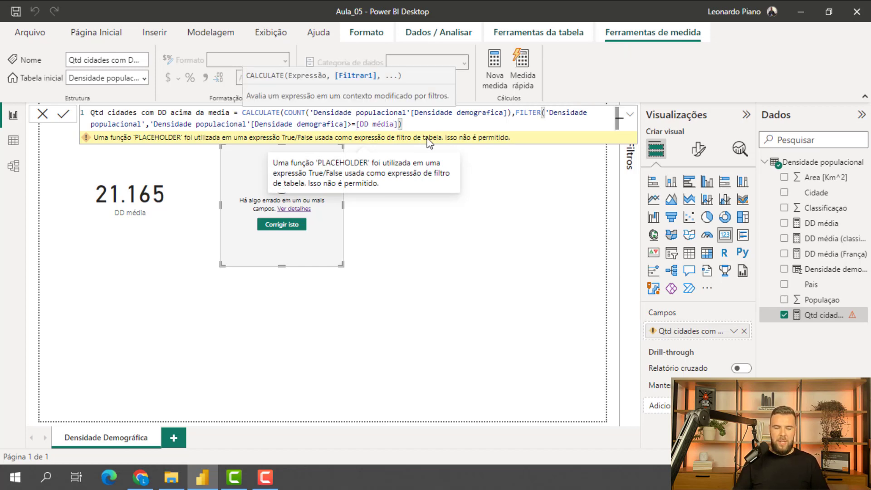
key(Return)
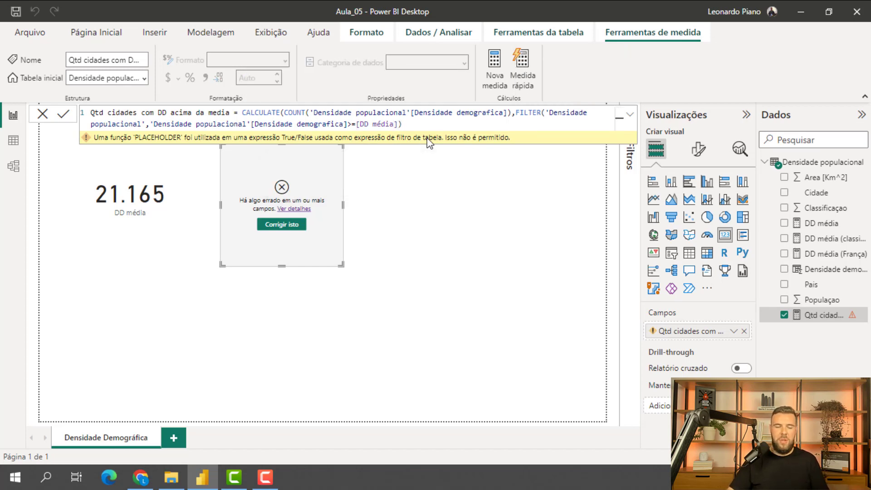
text())
key(Return)
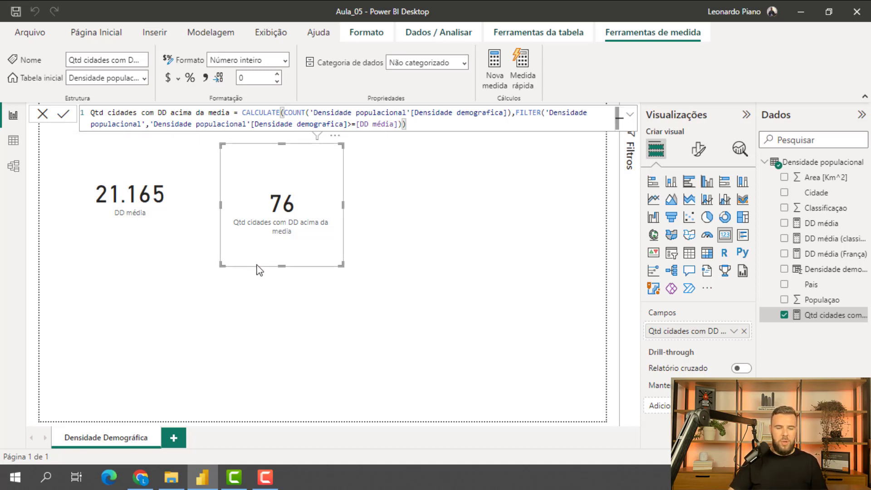
- Move the Qtd cidades card below the DD média card and add a tall slicer on Pais beside them
drag(256, 265, 103, 366)
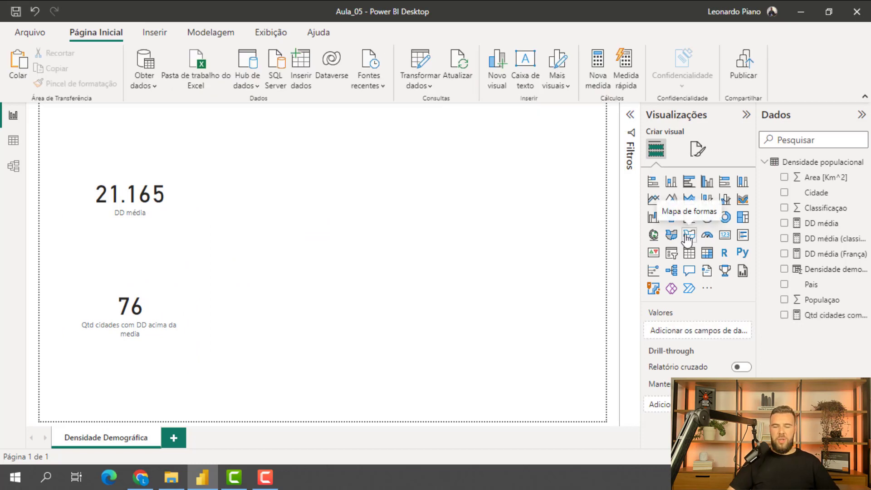
click(672, 253)
drag(257, 255, 258, 399)
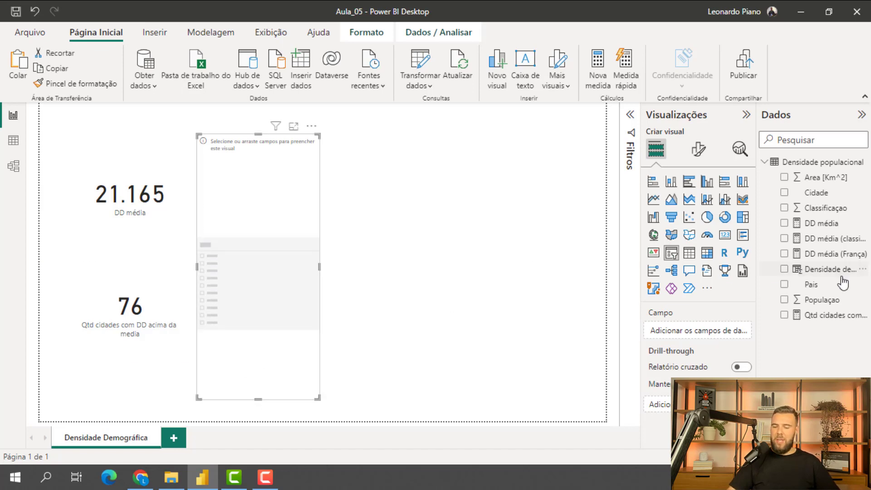
drag(810, 292, 271, 271)
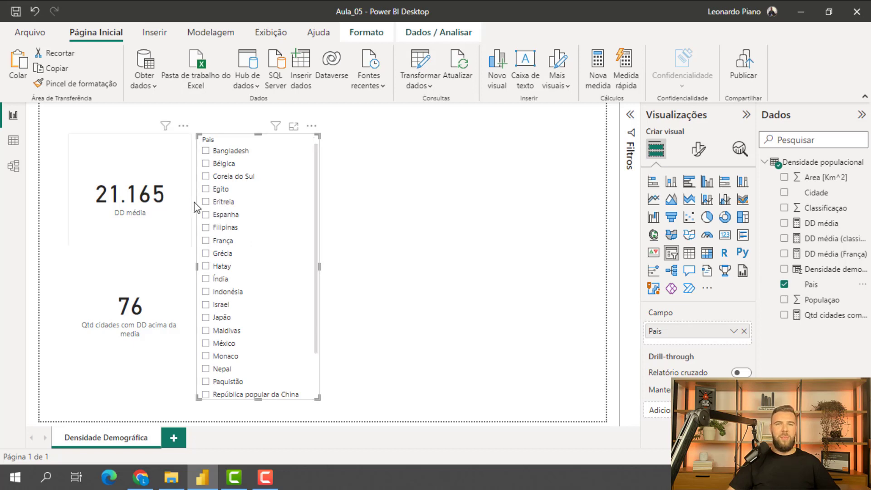
- Select, clear and reselect França in the Pais slicer to compare how both cards respond
scroll(234, 215, down, 2)
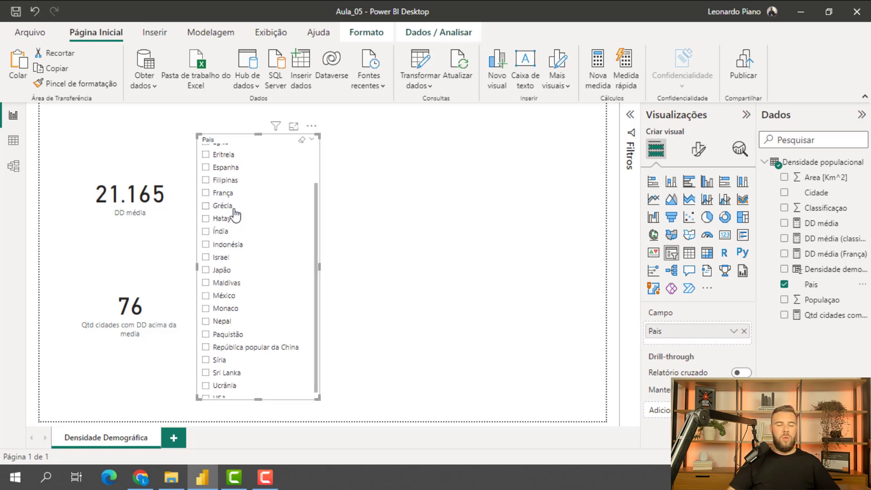
scroll(225, 271, up, 2)
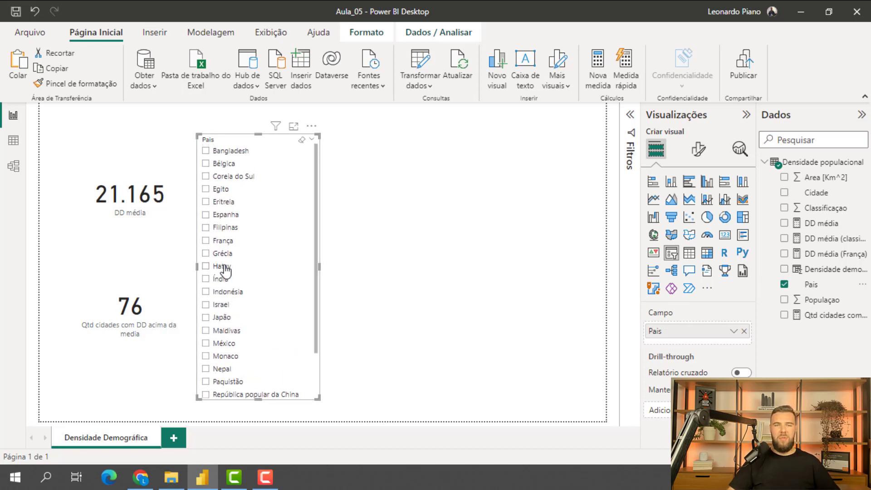
click(206, 240)
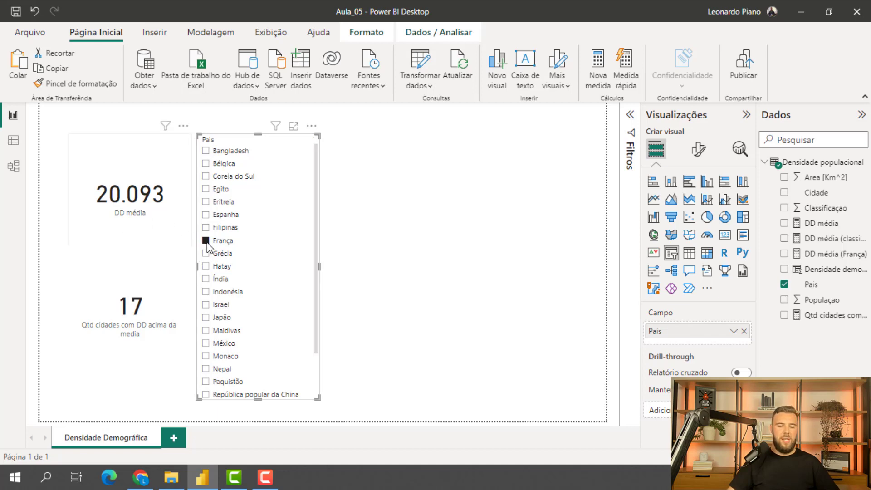
click(207, 241)
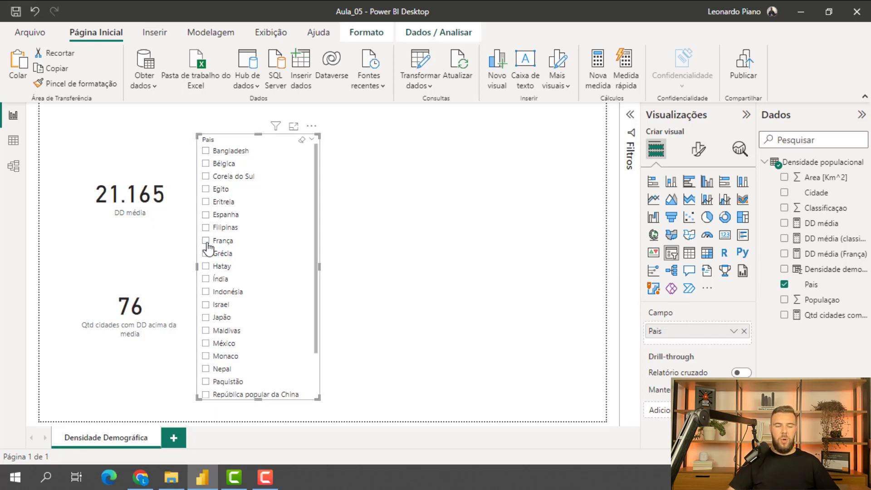
click(206, 241)
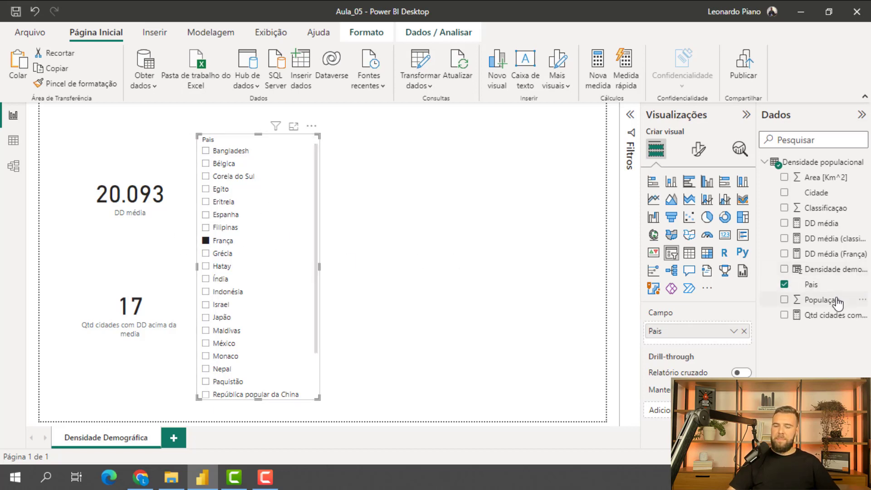
- Replace the slicer's Pais field with Classificaçao and select value 1
drag(817, 208, 704, 338)
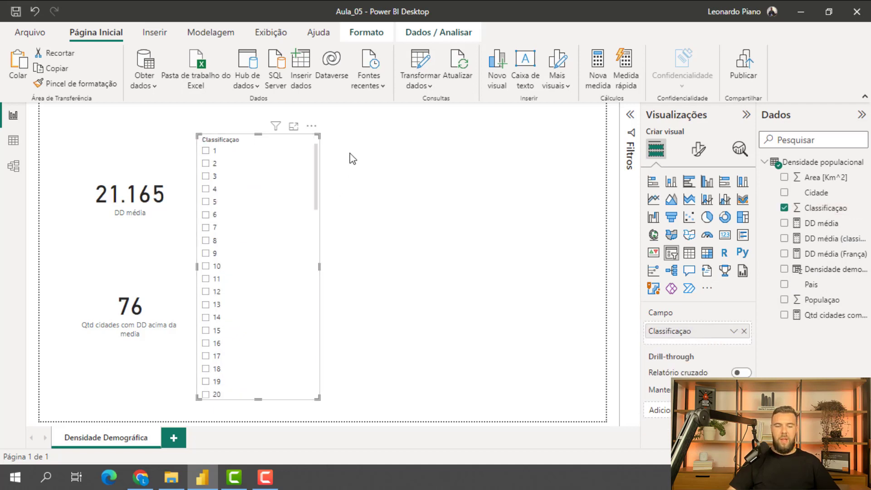
click(206, 152)
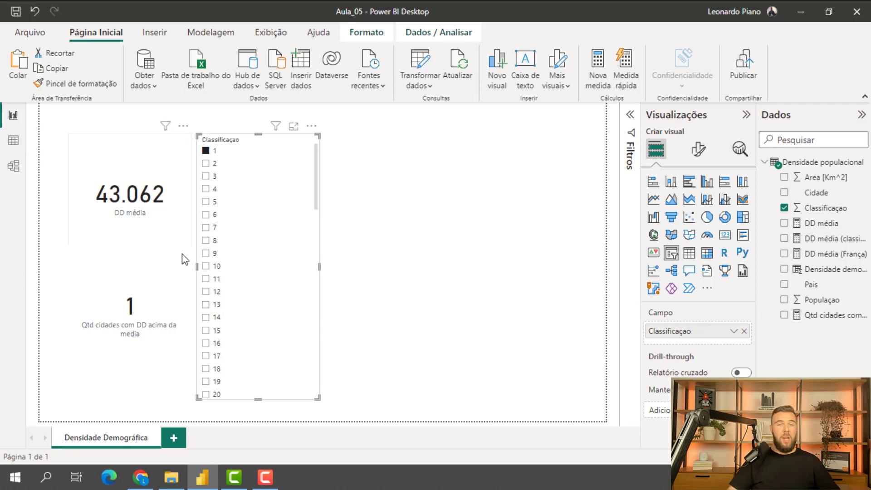
- In the data view, filter the Classificaçao column to value 1 only
click(13, 140)
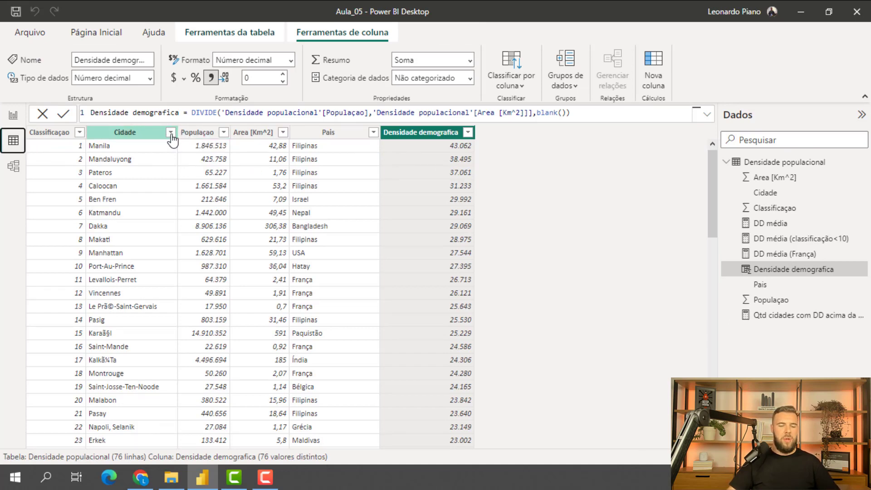
click(83, 135)
click(80, 132)
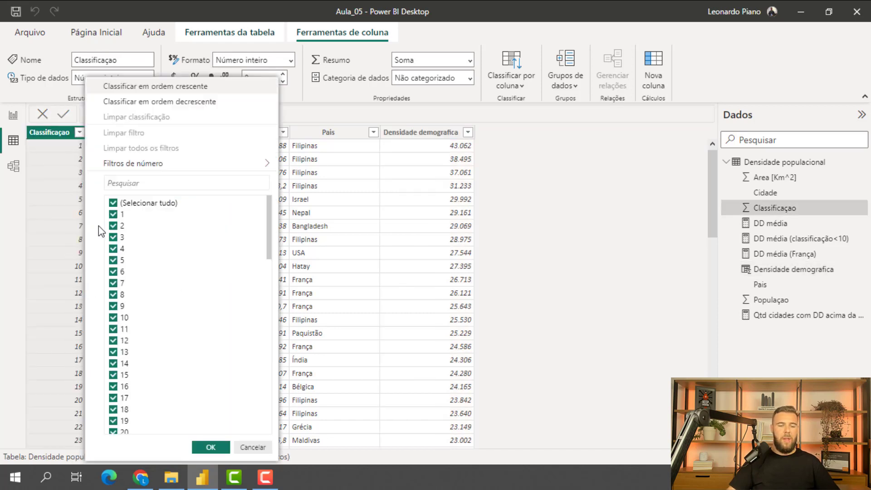
click(113, 202)
click(113, 214)
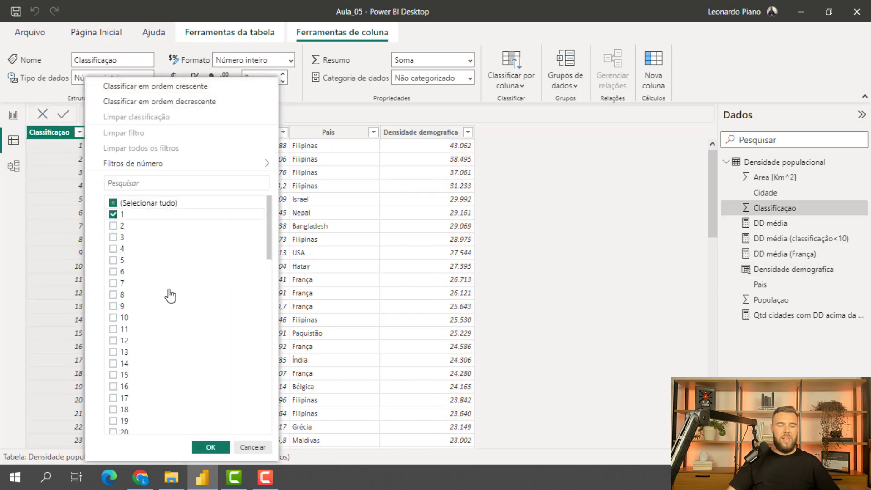
click(208, 449)
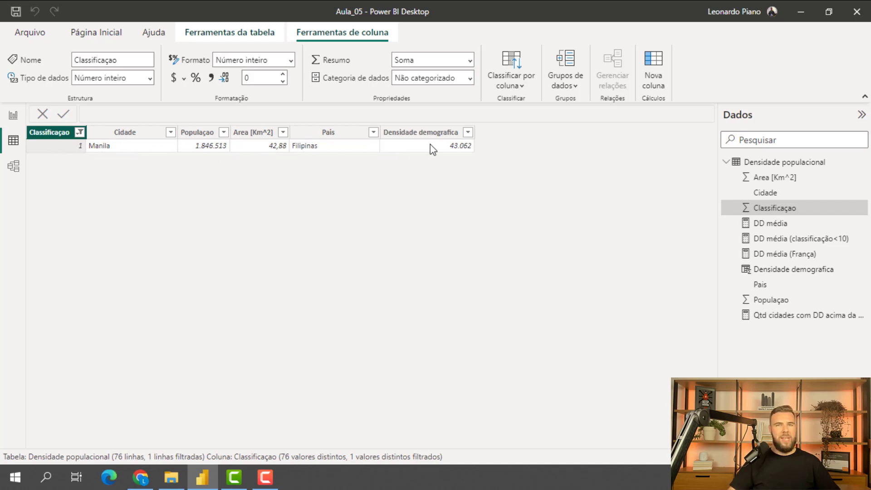
- Compare the report cards with the filtered Classificaçao 1 row in the data view, ending in the report view
click(13, 116)
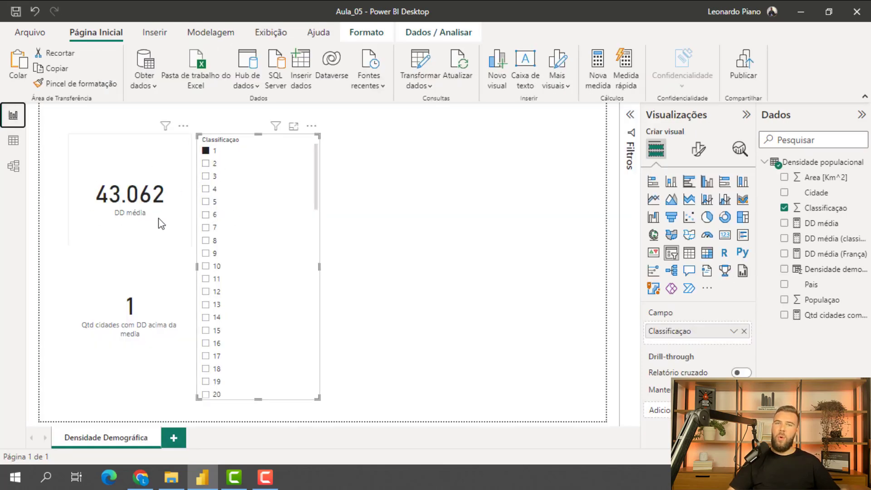
click(13, 141)
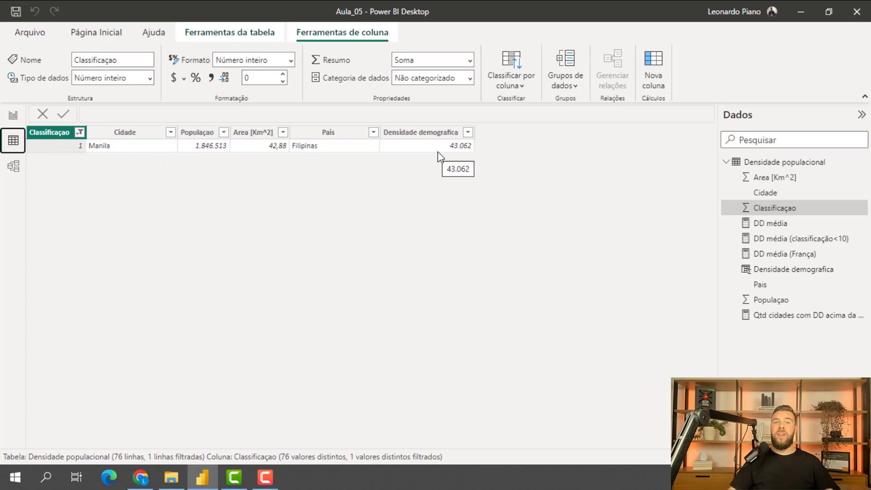
click(13, 116)
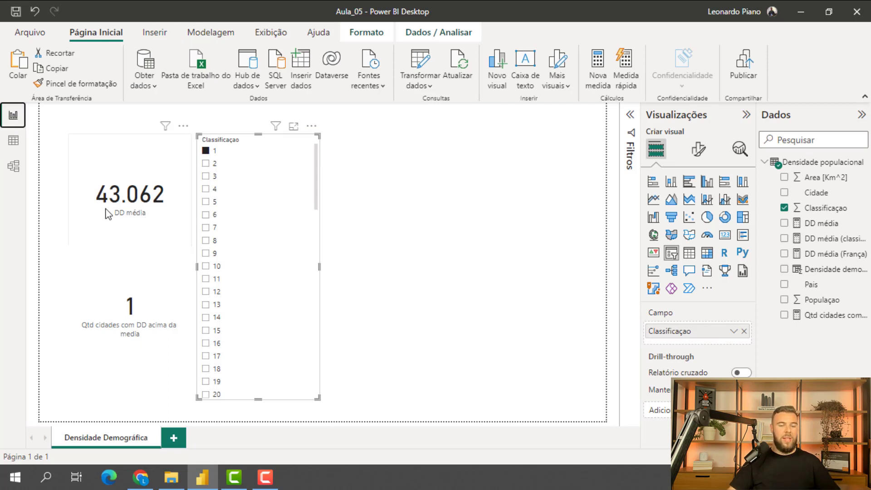
- In the data view, change the Classificaçao column filter to value 2 only
click(14, 140)
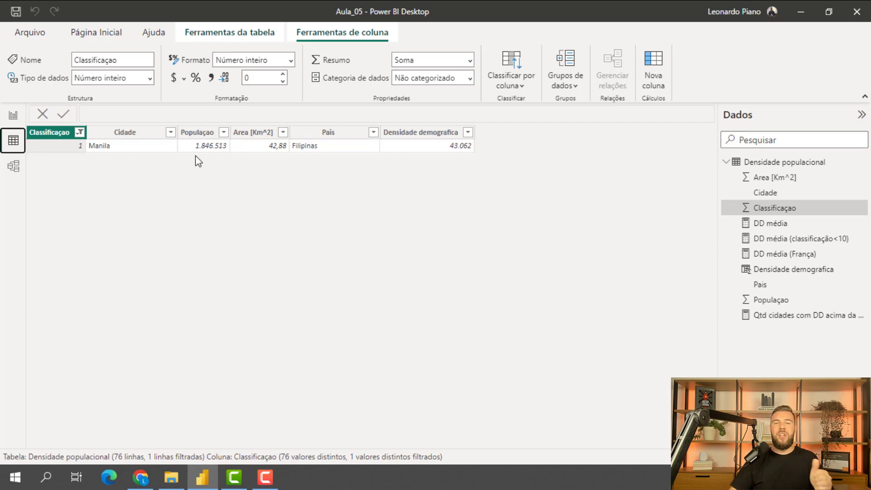
click(79, 132)
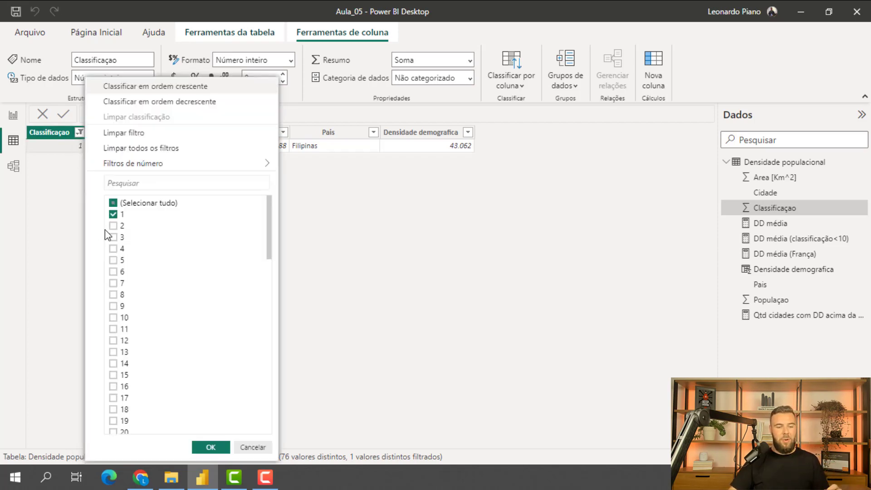
click(114, 226)
click(114, 214)
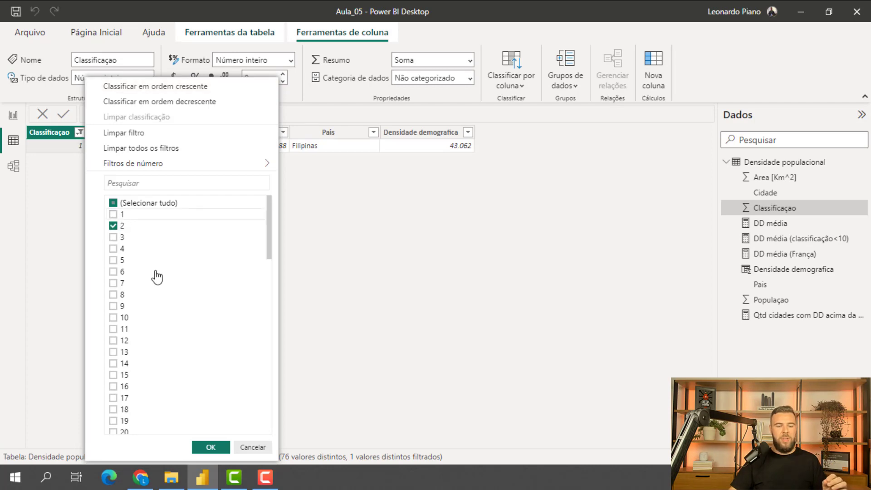
click(210, 447)
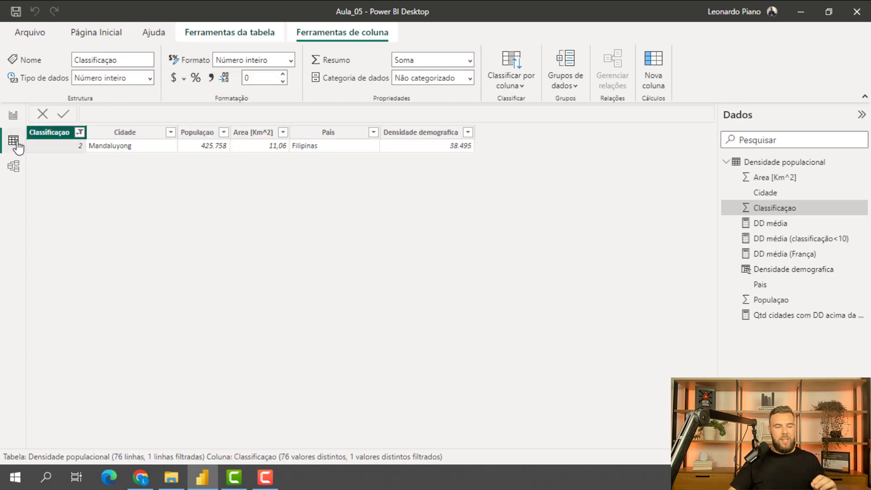
- Select value 2 in the report's Classificaçao slicer and compare the cards with the filtered row in the data view
click(14, 115)
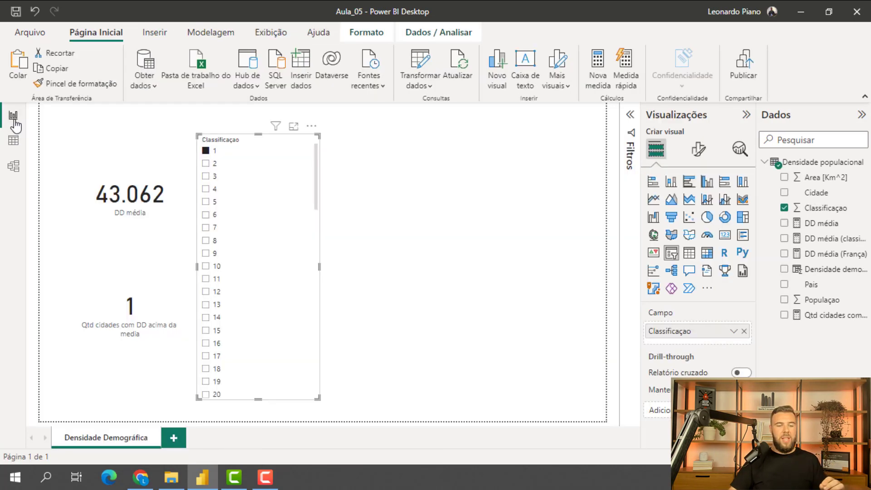
click(206, 164)
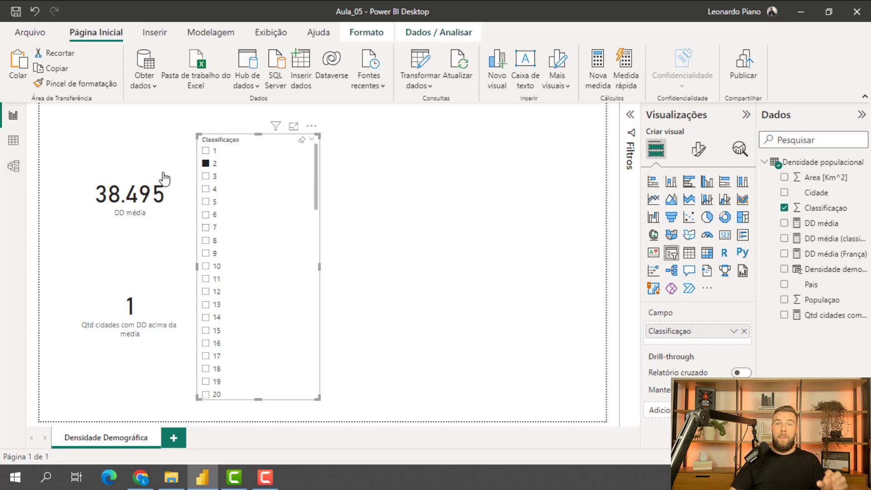
click(14, 140)
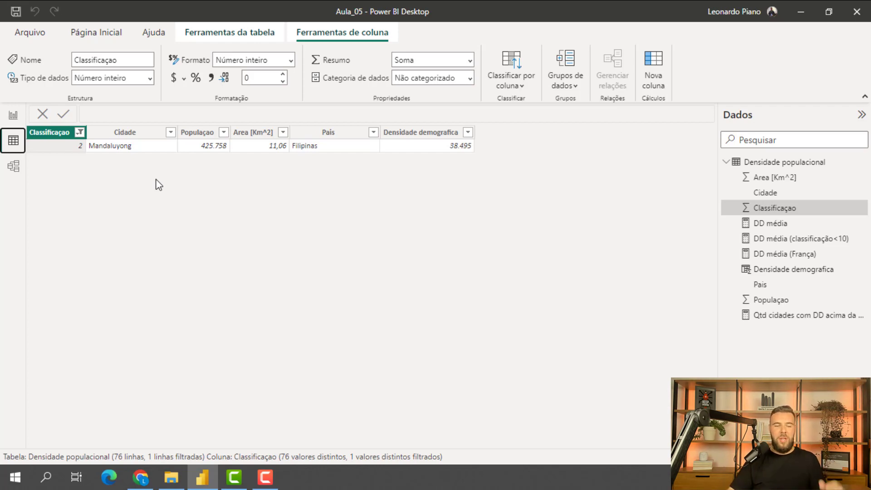
- Back in the report view, clear the Classificaçao slicer's selection and delete the slicer
click(13, 115)
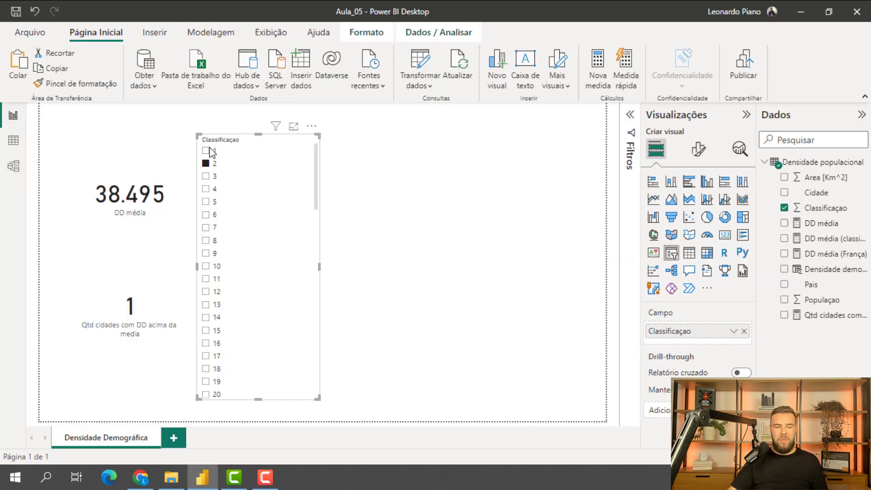
click(207, 165)
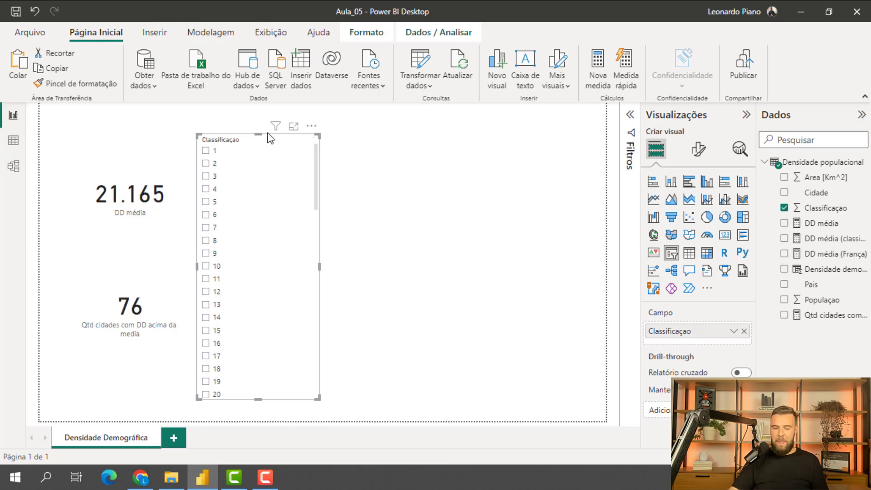
key(Delete)
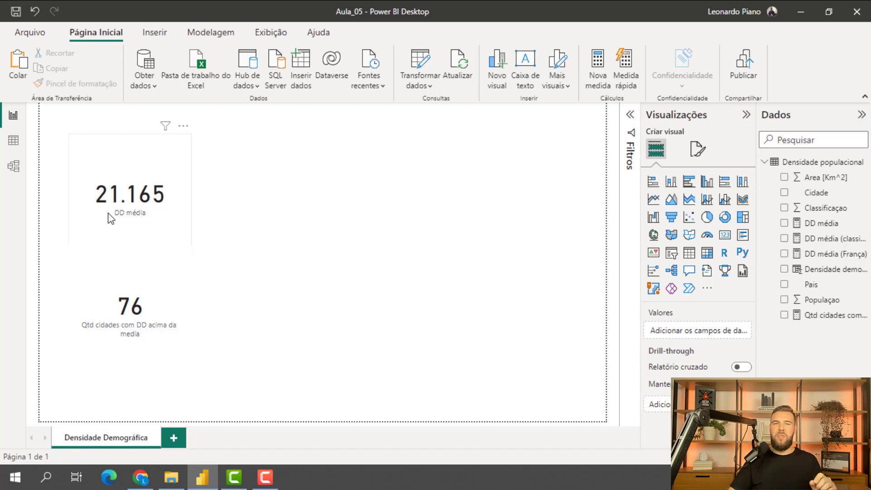
- Create a new measure in the Densidade populacional table and name it DD media absoluta
click(813, 164)
right_click(815, 166)
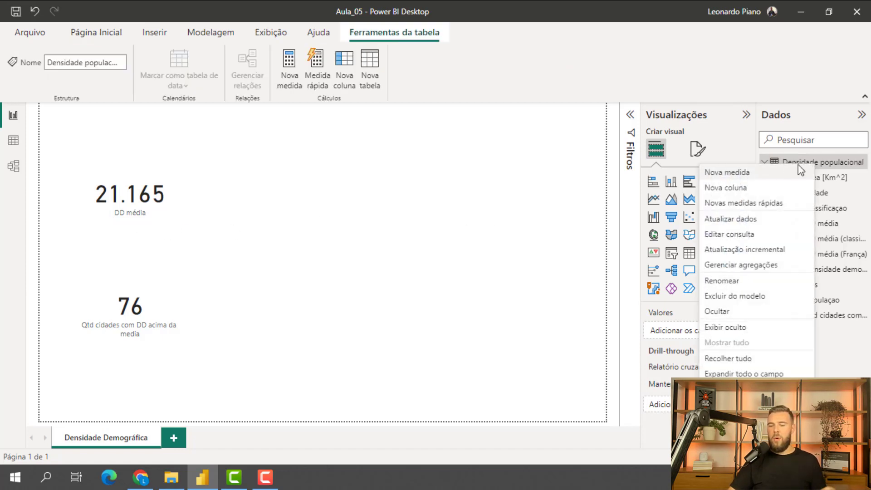
key(Escape)
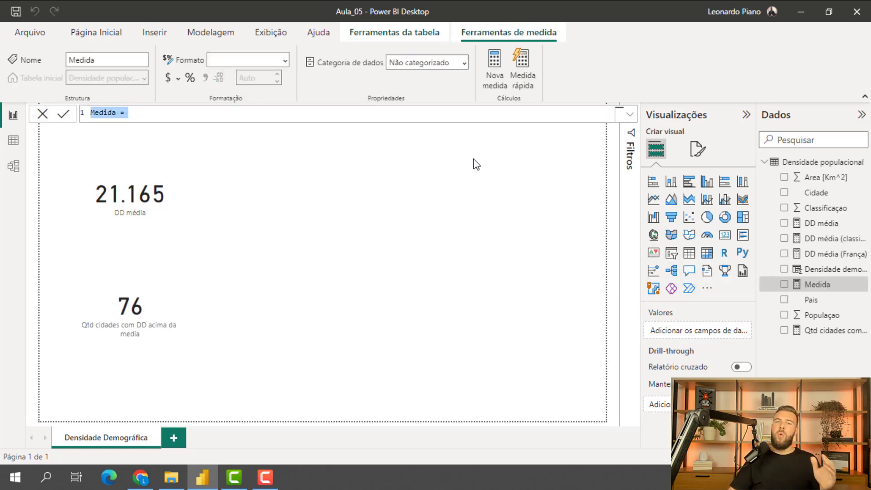
click(117, 110)
key(ctrl+a)
click(117, 114)
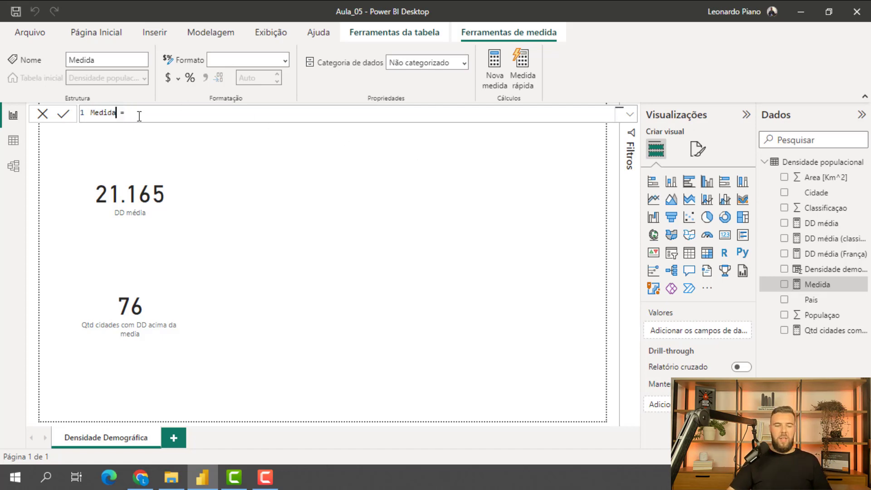
key(BackSpace)
key(BackSpace)
key(BackSpace)
key(BackSpace)
key(BackSpace)
key(BackSpace)
text(DD media absoluta)
- Start the measure's formula with CALCULATE over AVERAGE('Densidade populacional'[Densidade demografica])
click(195, 113)
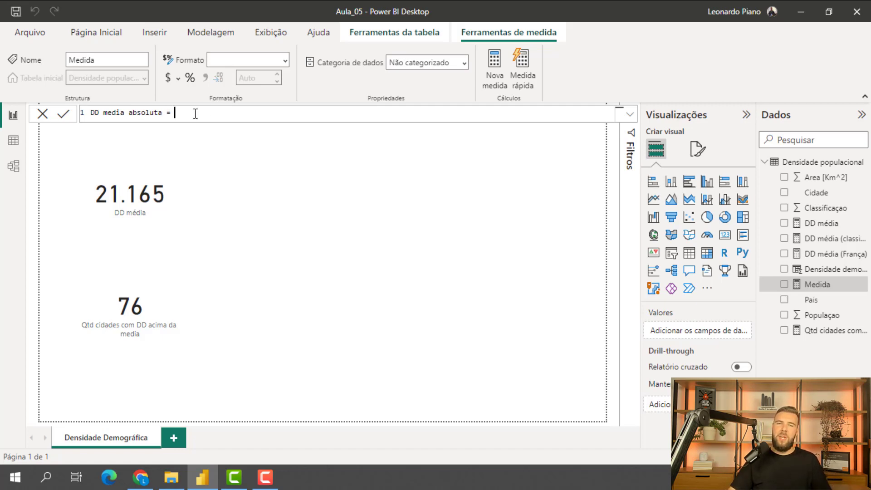
text(calc)
key(Tab)
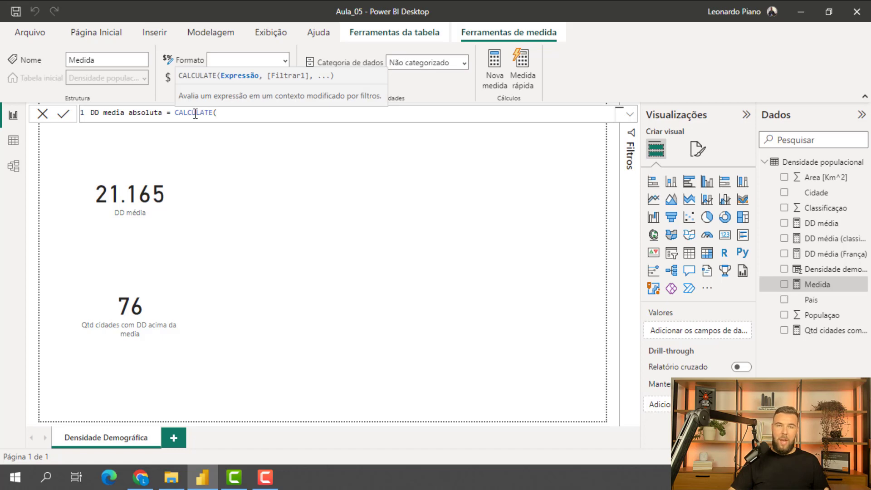
text(av)
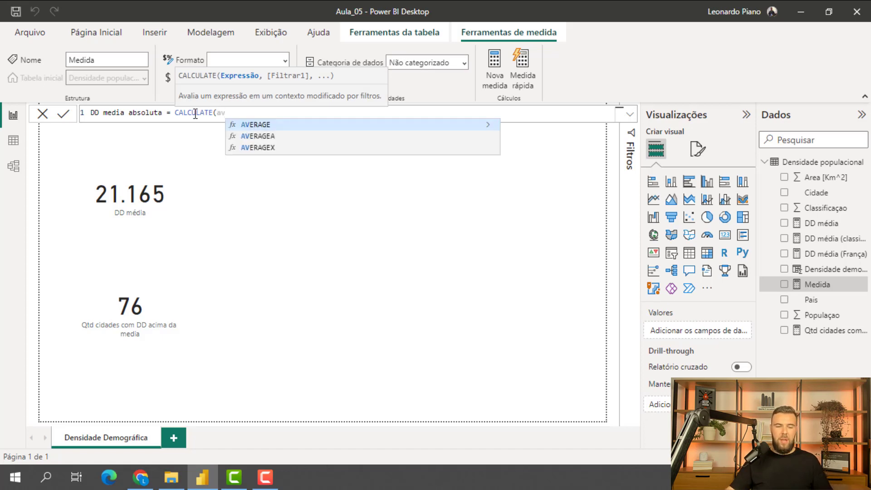
click(273, 125)
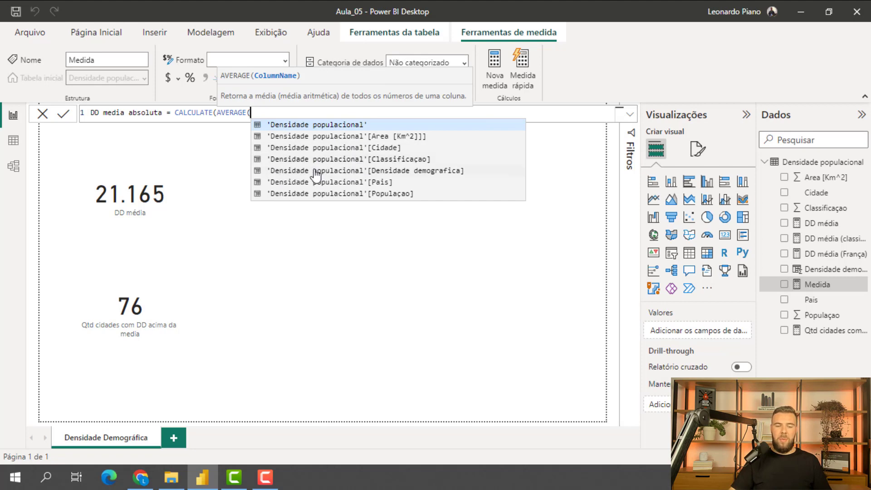
click(431, 170)
text())
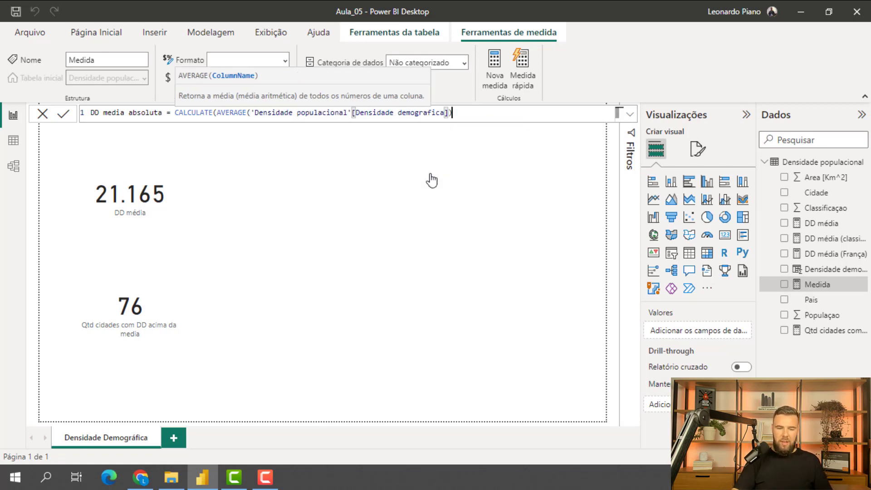
text(,)
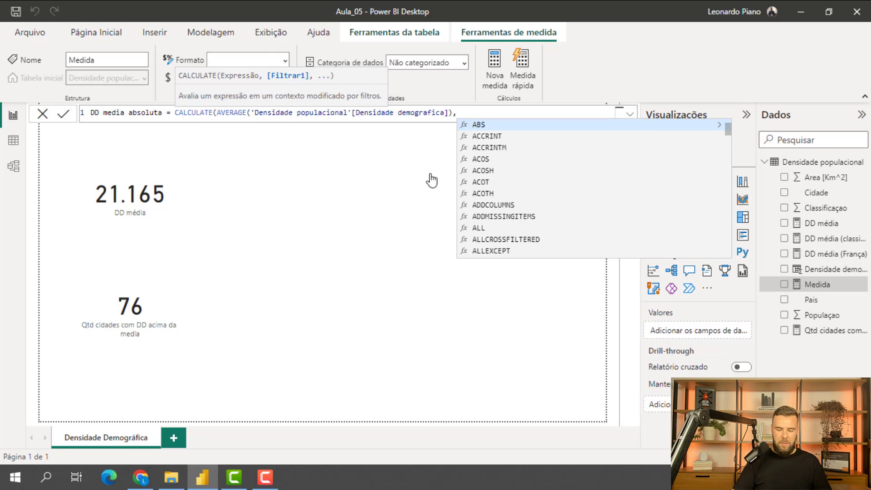
text(all)
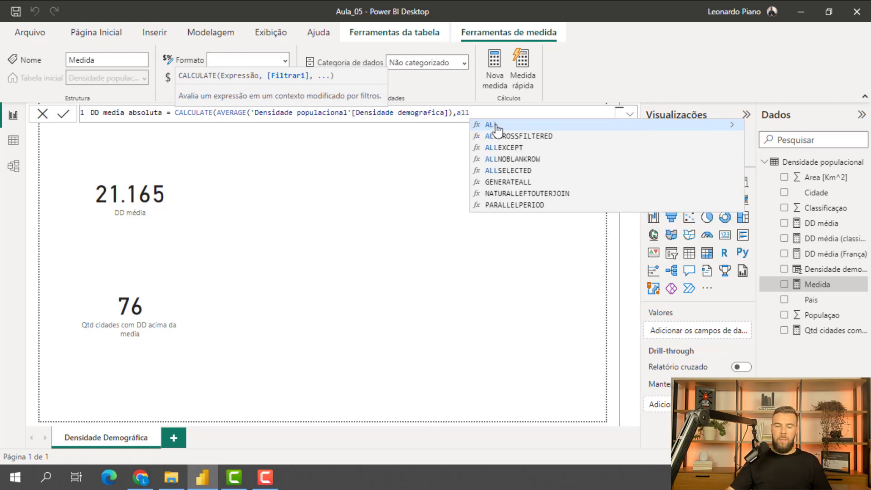
- Add ALL('Densidade populacional') as the CALCULATE filter argument and close the formula
click(497, 127)
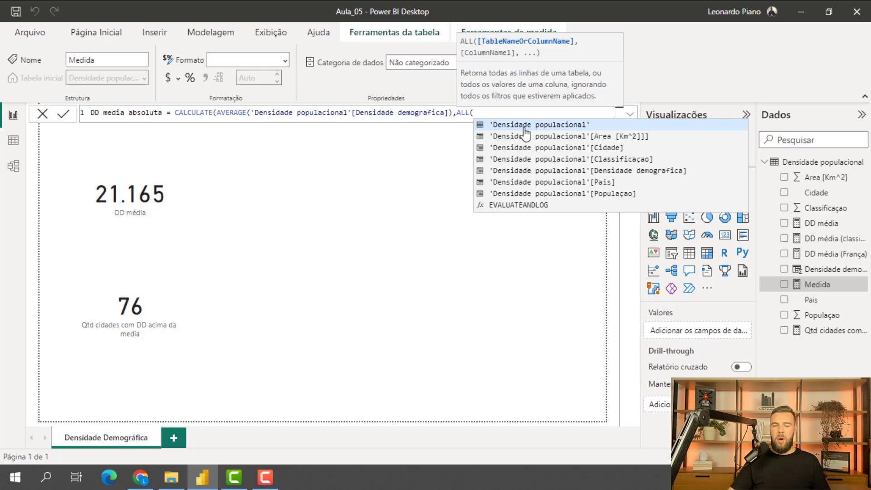
key(Tab)
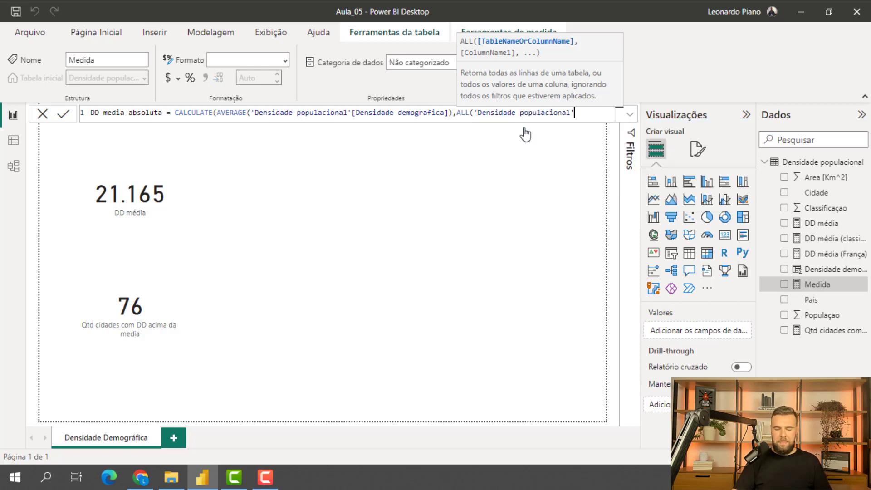
text())
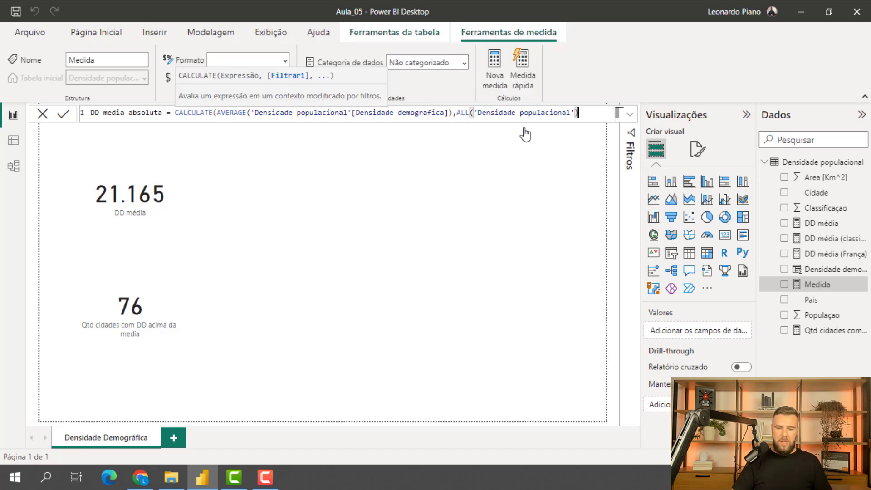
text())
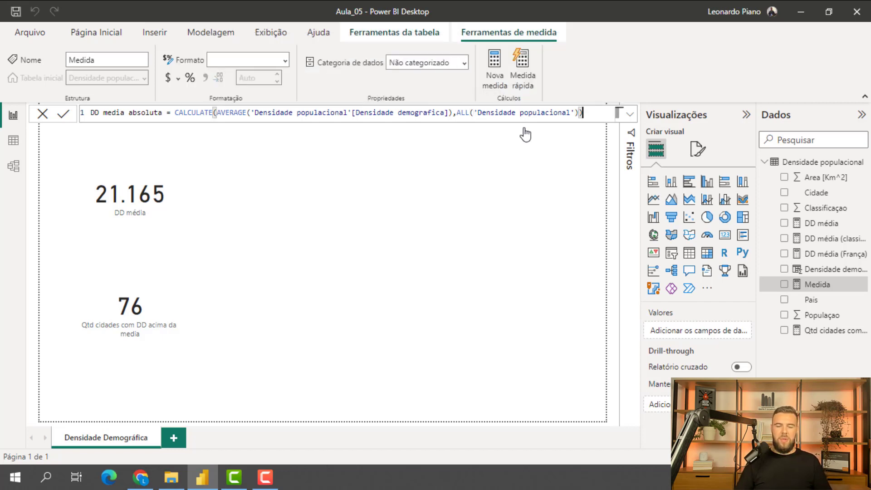
- Duplicate the DD média card beside the original and replace the copy's field with DD media absoluta
click(159, 229)
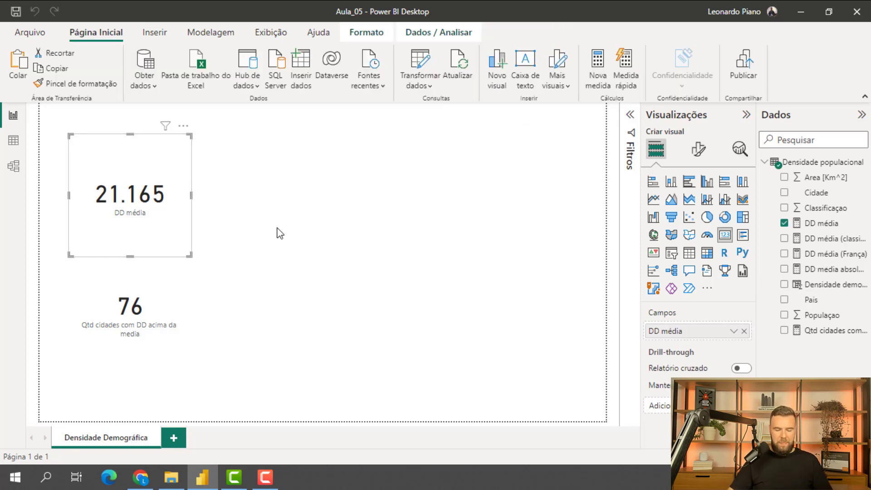
drag(163, 226, 316, 231)
click(344, 234)
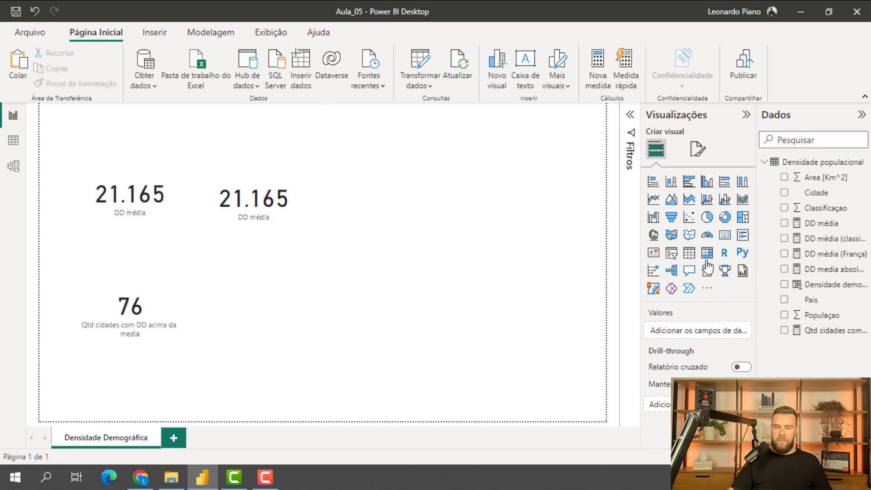
click(220, 222)
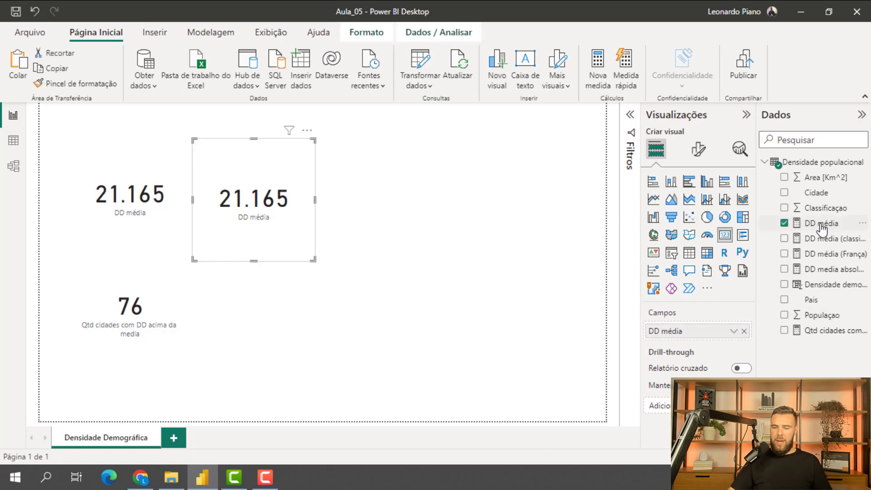
drag(821, 271, 698, 329)
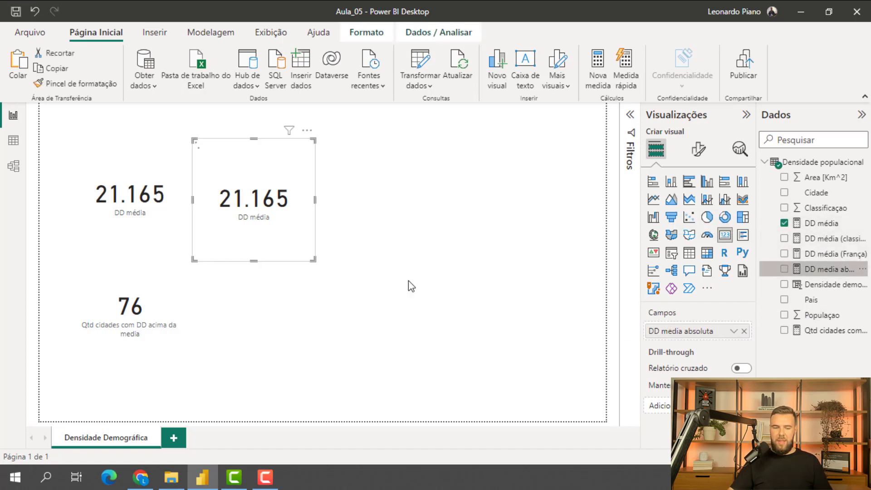
click(564, 272)
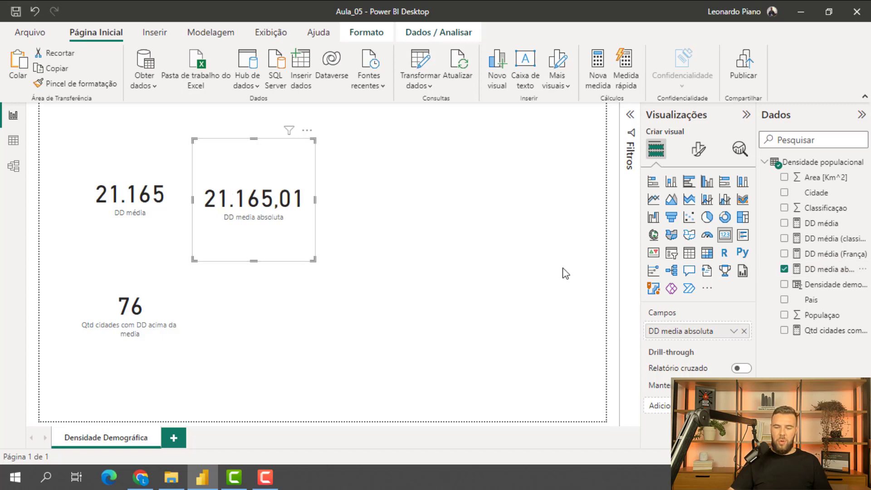
- Format the DD media absoluta measure with 0 decimal places and a thousands separator
click(838, 272)
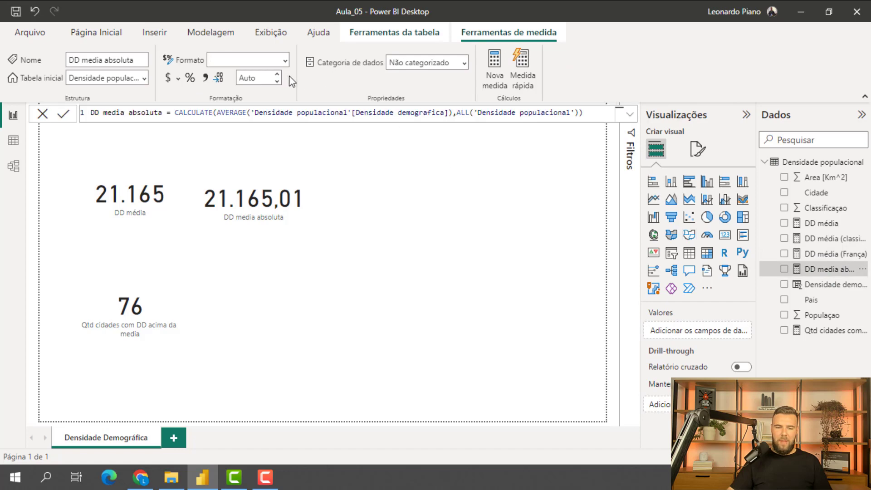
click(266, 78)
key(BackSpace)
text(0)
key(Return)
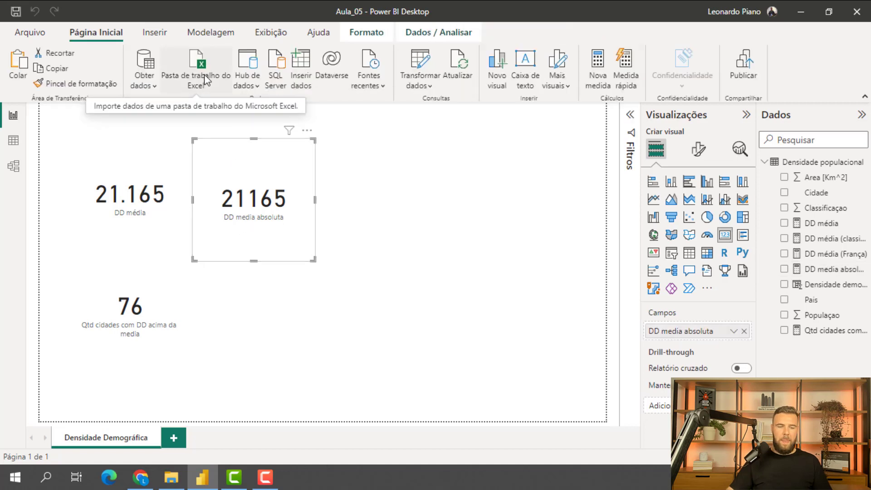
click(833, 274)
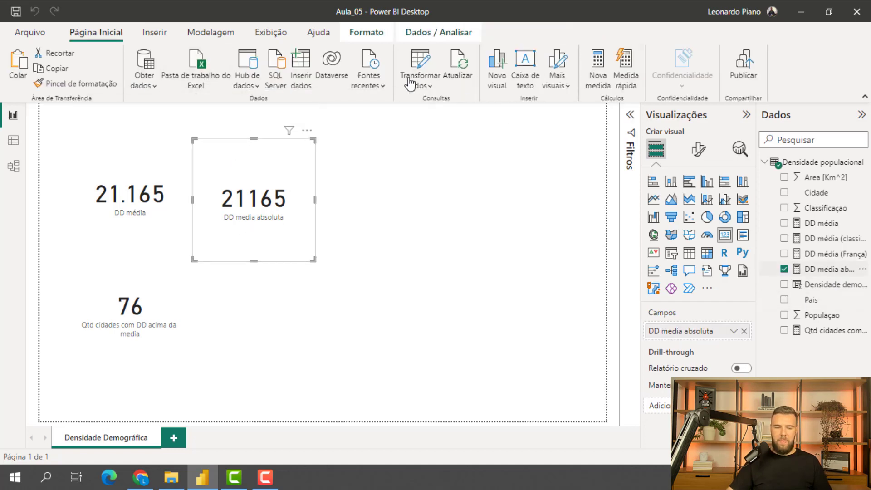
click(208, 78)
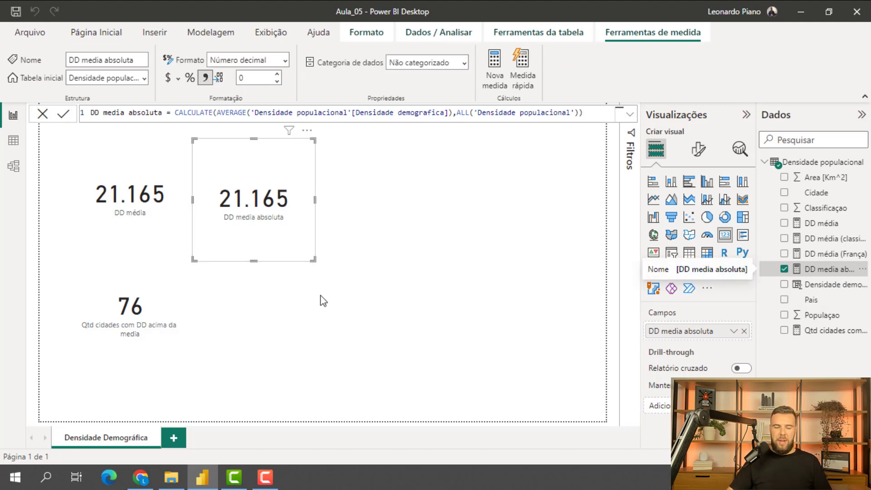
- Add a tall slicer with the Pais field beside the cards and filter the report to França
click(672, 256)
drag(260, 299, 422, 186)
drag(411, 250, 412, 378)
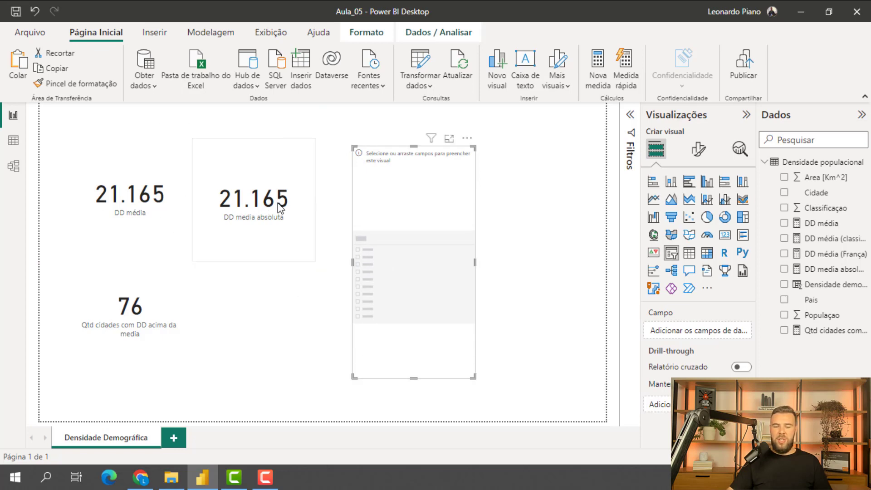
drag(812, 300, 428, 260)
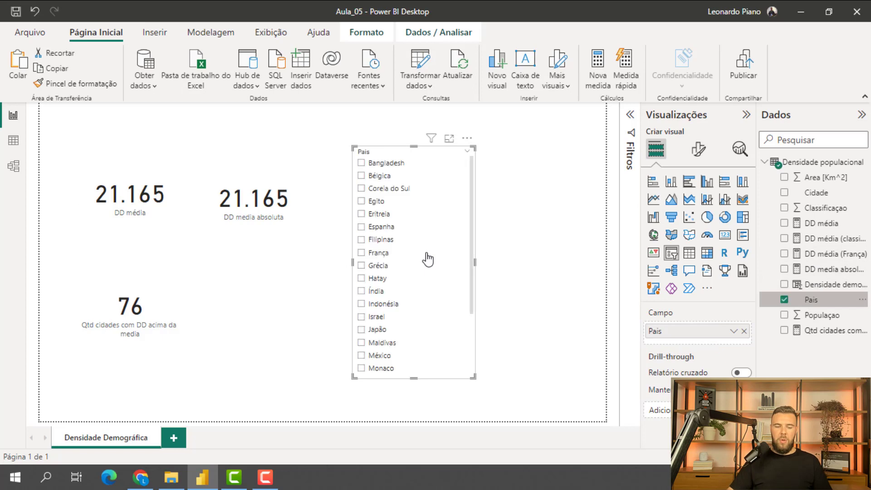
click(361, 254)
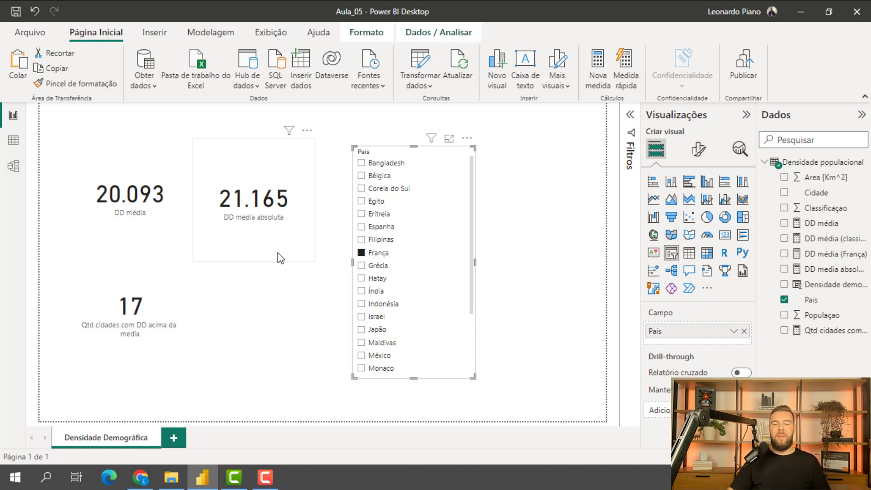
- Clear the França selection and delete the Pais slicer from the report
click(457, 152)
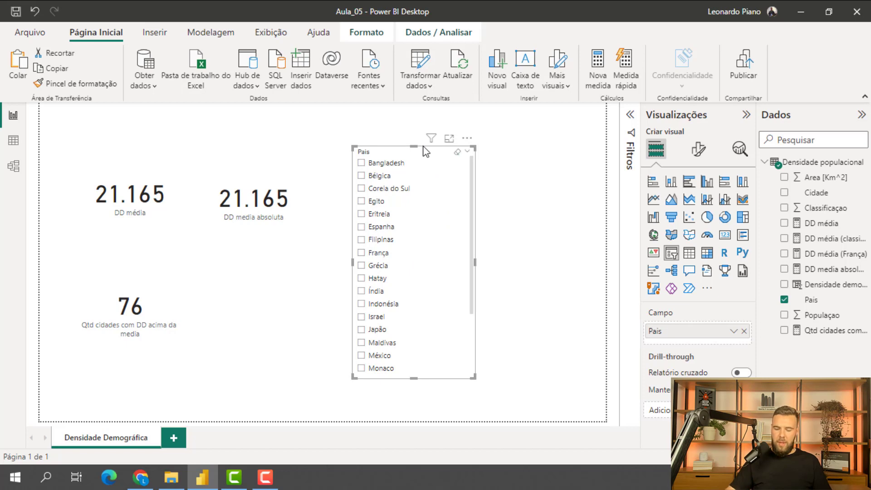
key(Delete)
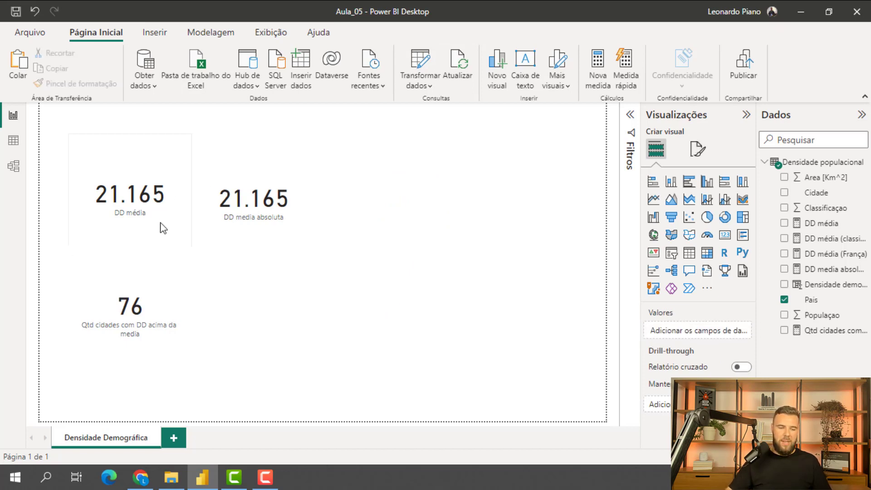
- Delete the DD média card, move the DD media absoluta card into its place and put the Qtd cidades card beside it
click(163, 234)
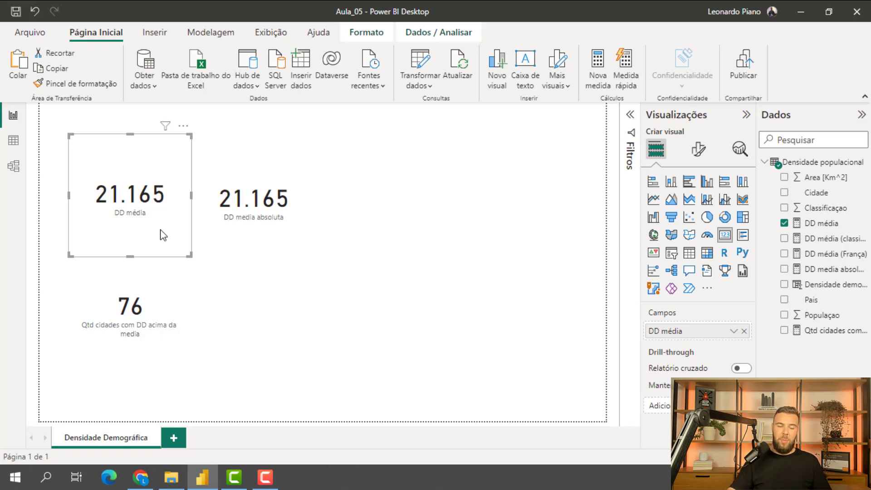
key(Delete)
drag(263, 235, 140, 233)
drag(165, 291, 341, 212)
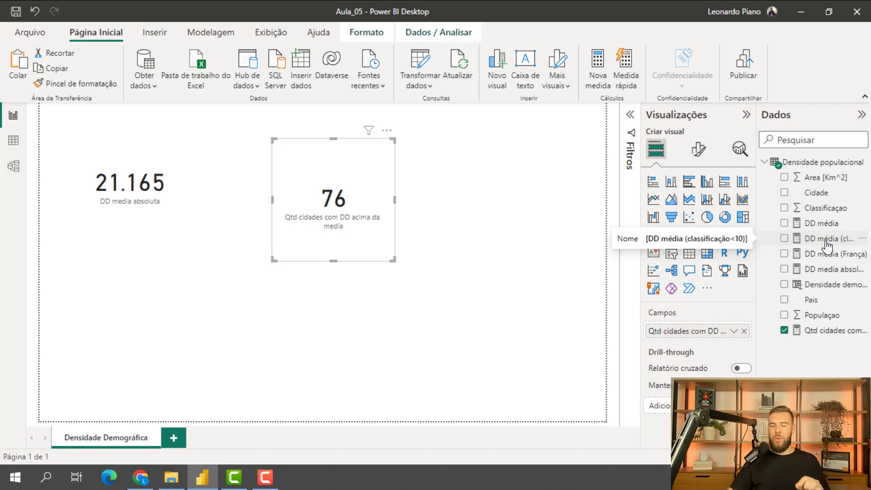
- Edit the Qtd cidades com DD acima da media measure so its FILTER condition compares Densidade demografica with [DD media absoluta]
click(831, 334)
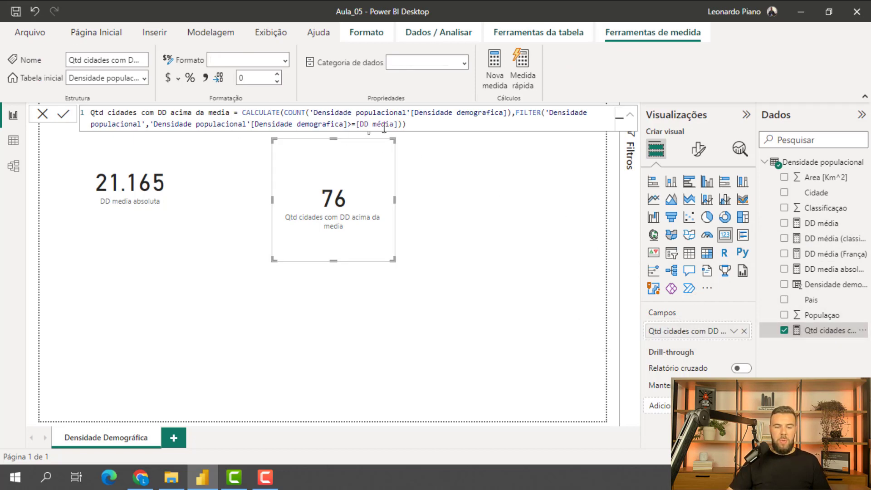
click(399, 125)
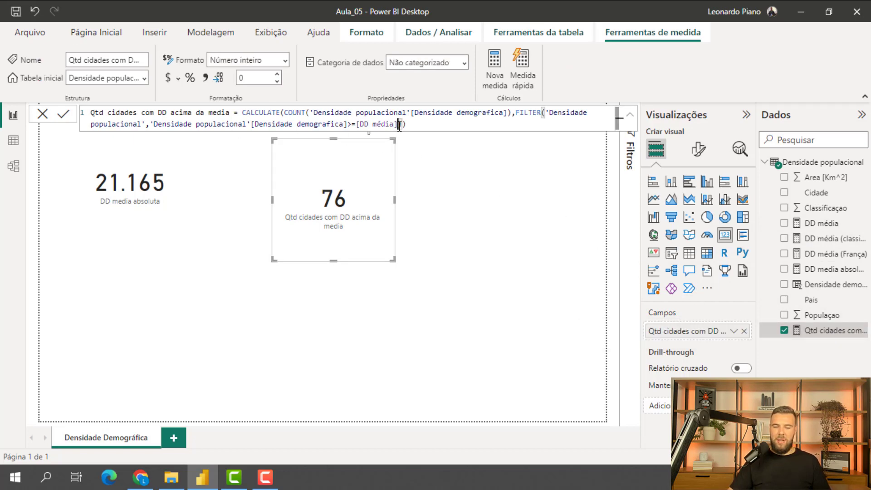
key(BackSpace)
key(BackSpace)
key(BackSpace)
key(BackSpace)
key(BackSpace)
key(BackSpace)
key(BackSpace)
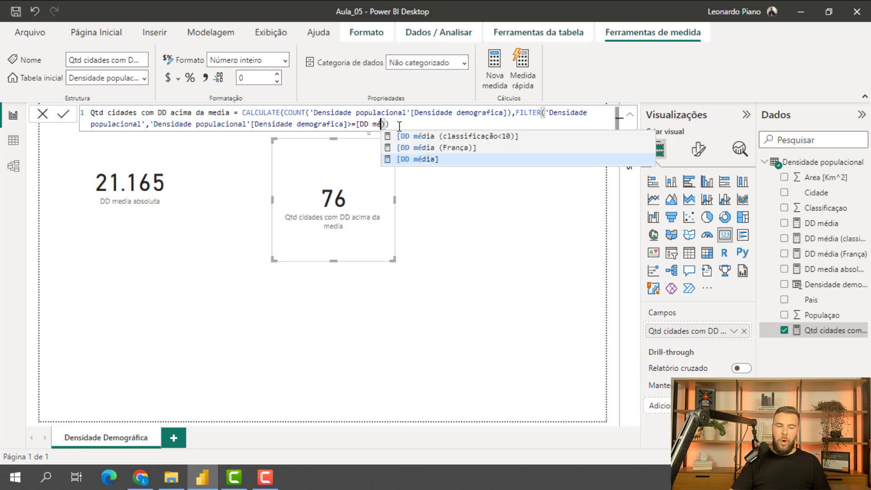
key(BackSpace)
key(BackSpace)
key(BackSpace)
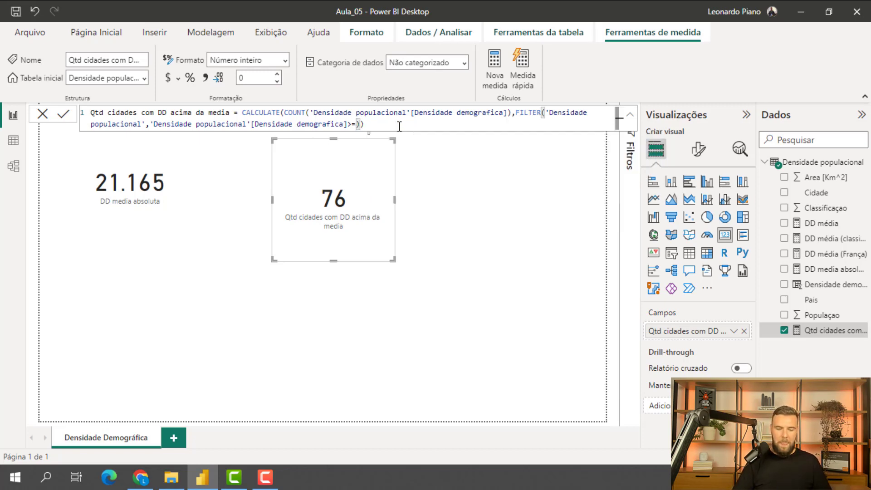
text(dd)
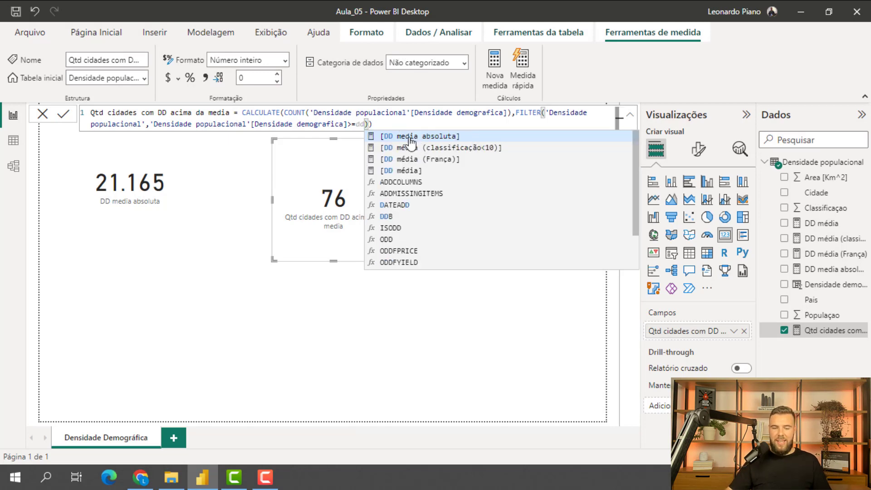
click(434, 139)
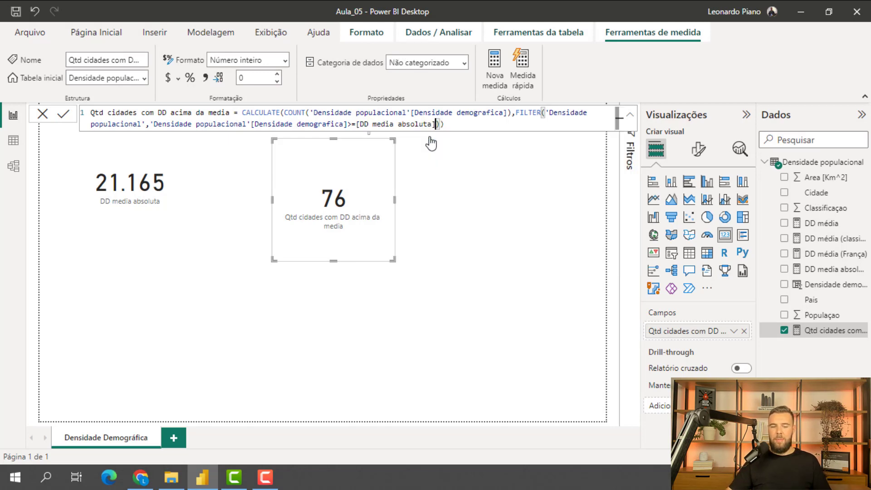
text())
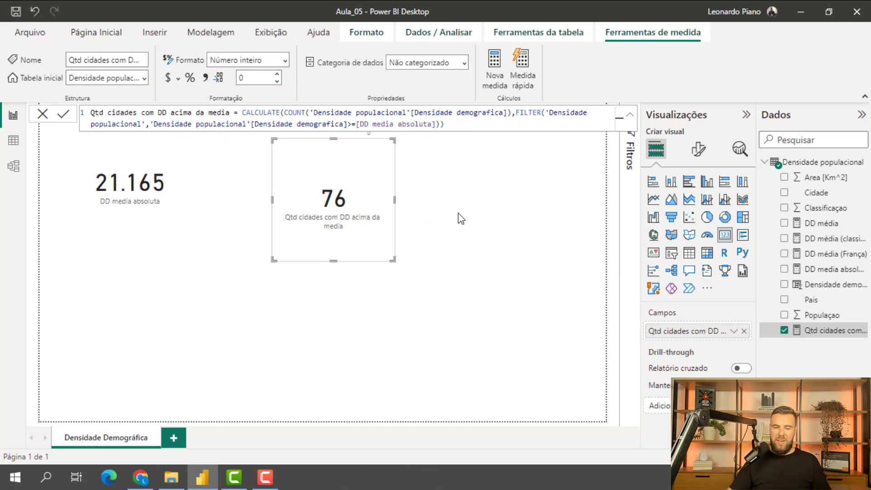
key(Return)
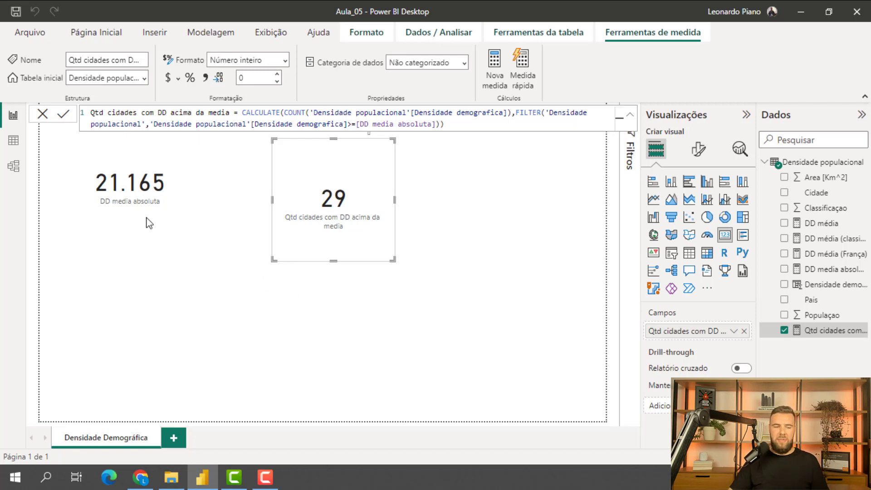
- Show the Densidade populacional table's data and reselect all Classificaçao values in the column filter
click(13, 141)
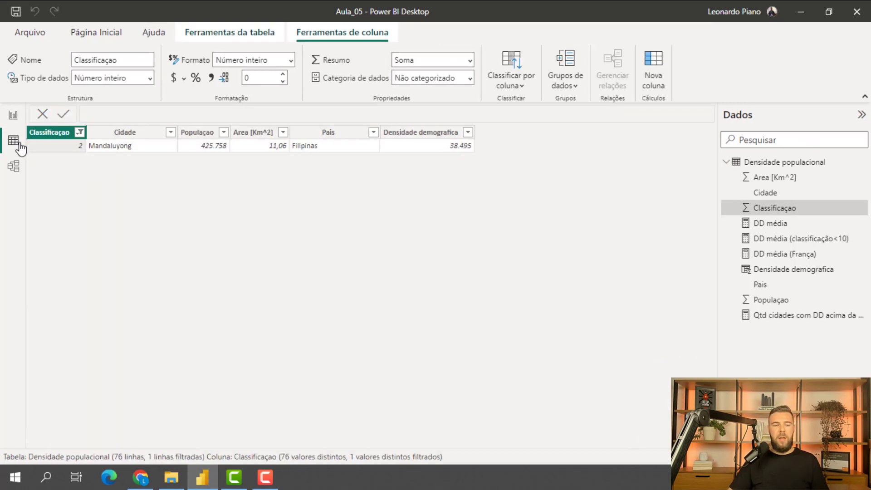
click(79, 132)
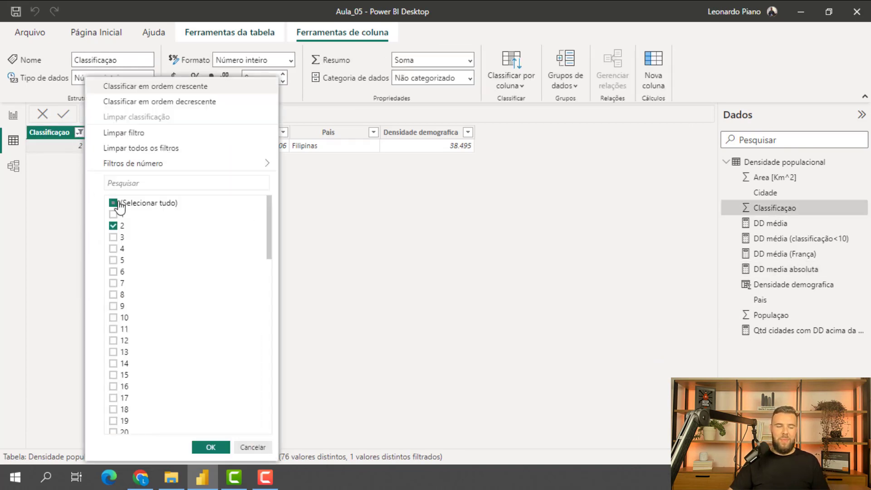
click(113, 203)
click(113, 203)
click(210, 447)
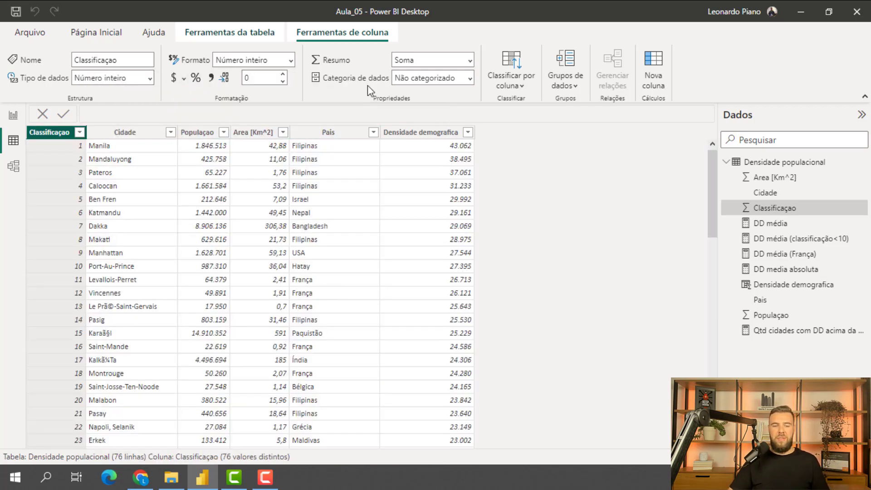
- Start a new calculated table and name it DD França in its formula
click(102, 26)
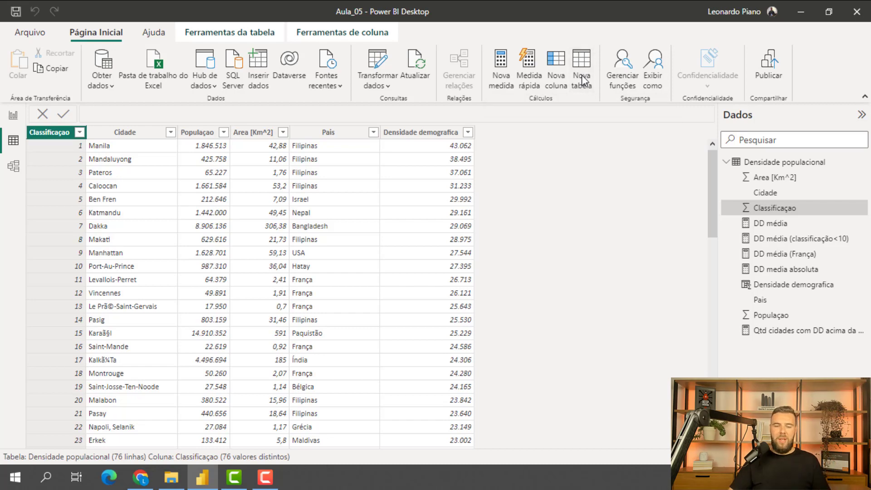
click(582, 75)
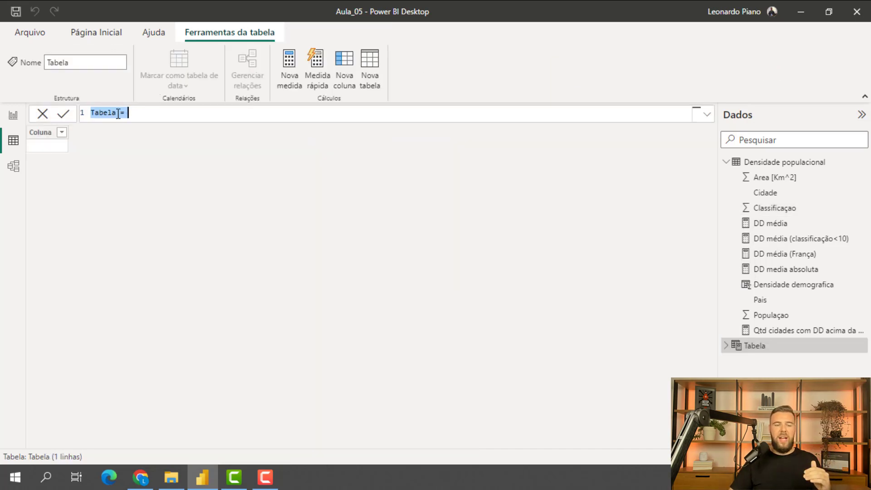
click(118, 115)
key(BackSpace)
key(BackSpace)
key(BackSpace)
key(BackSpace)
key(BackSpace)
key(BackSpace)
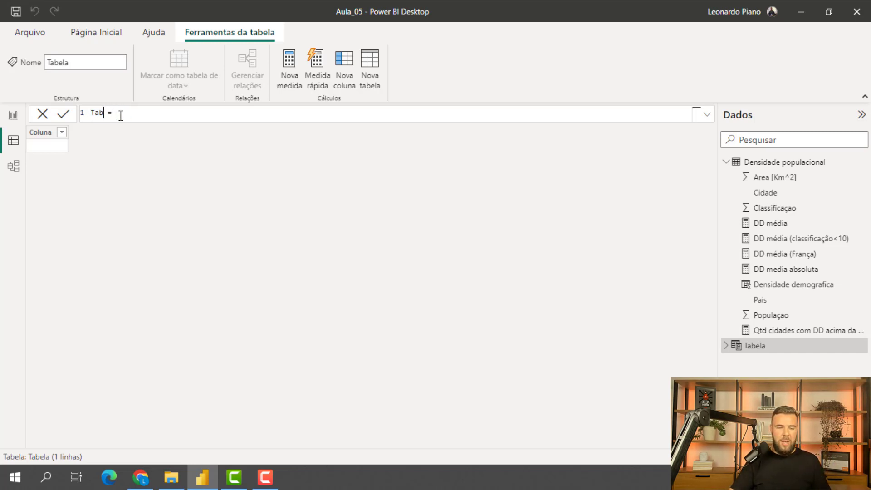
text(De)
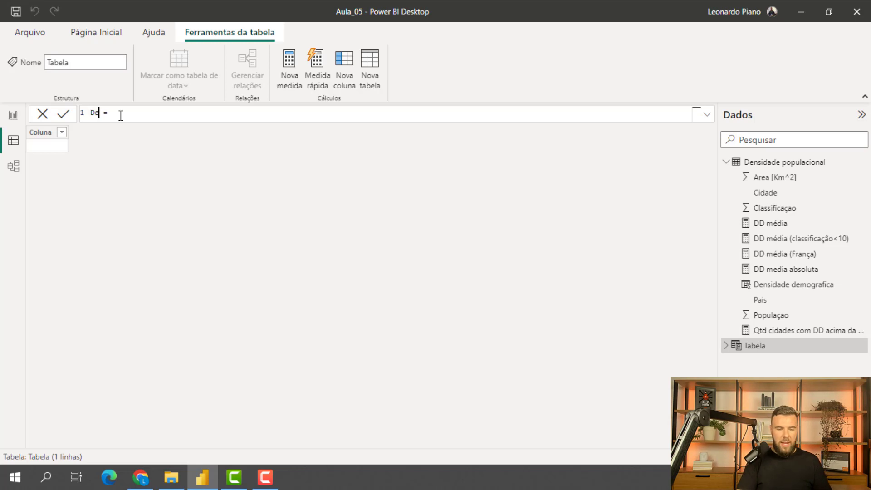
text(D)
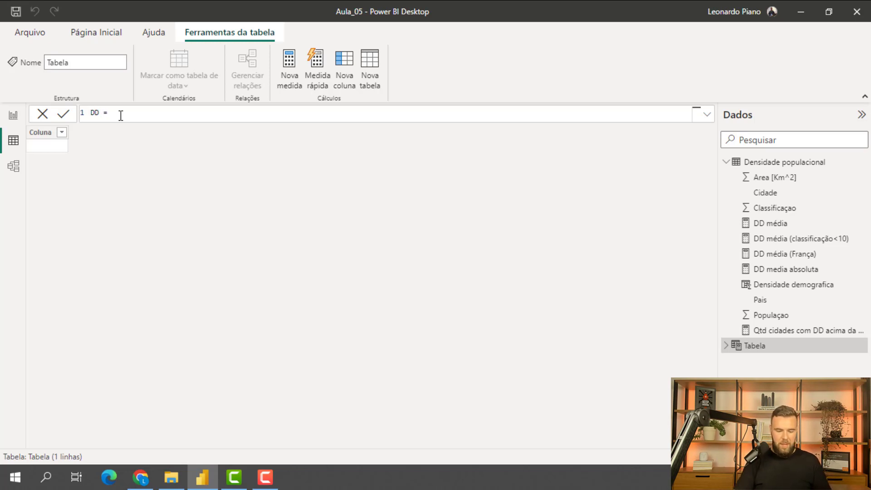
text( França )
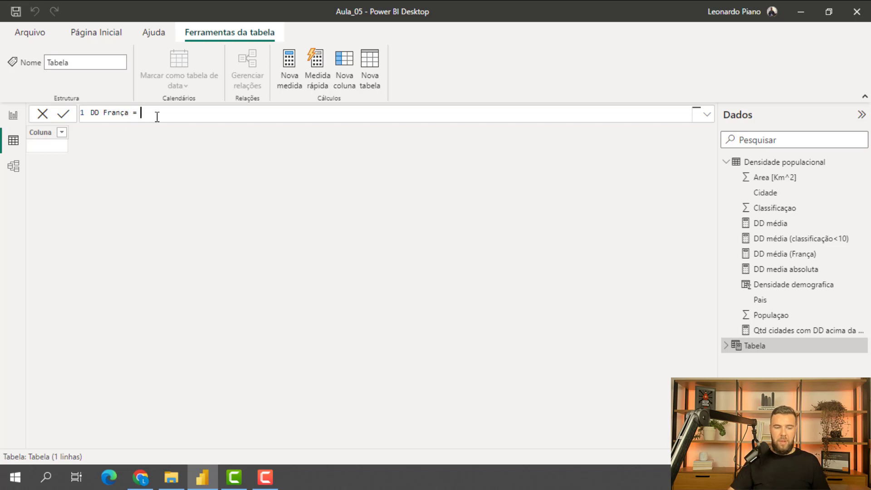
text(filter)
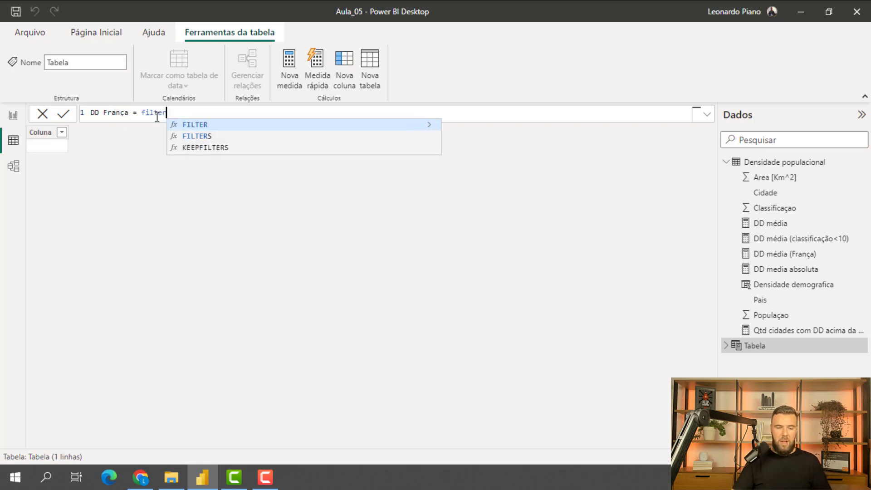
- Define the DD França table as FILTER('Densidade populacional','Densidade populacional'[Pais]="França")
click(183, 125)
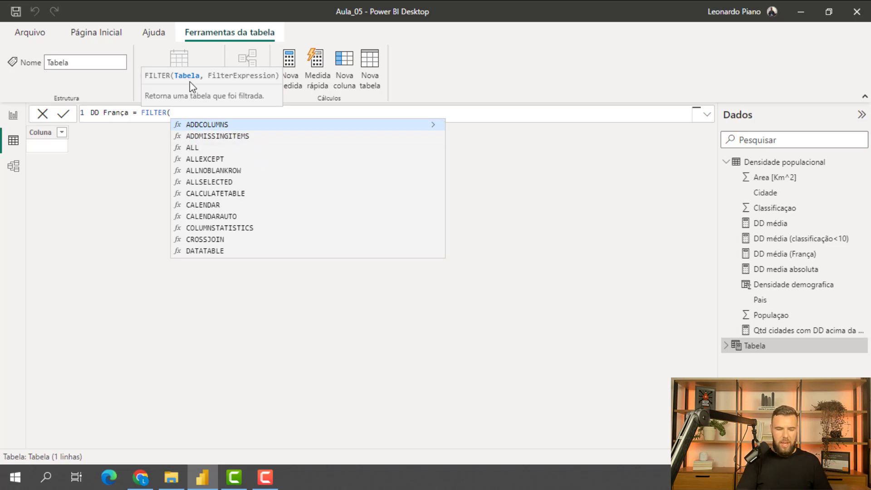
text(da)
key(BackSpace)
text(e)
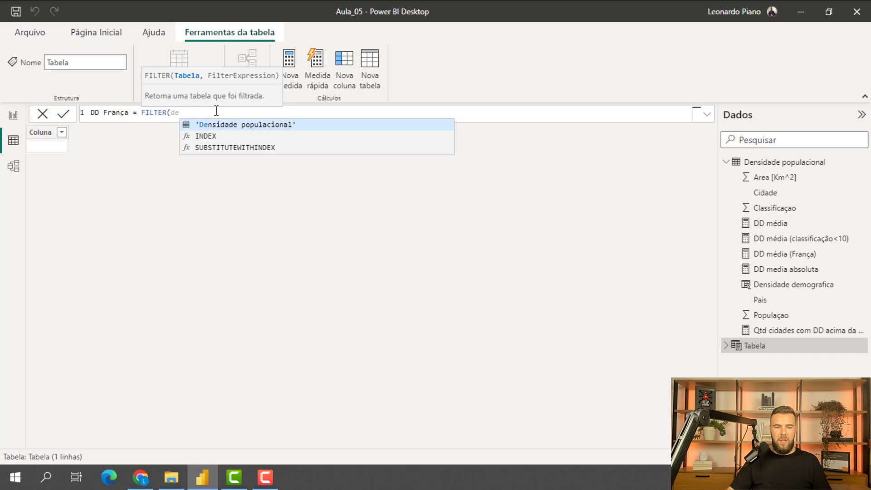
click(228, 127)
text(,)
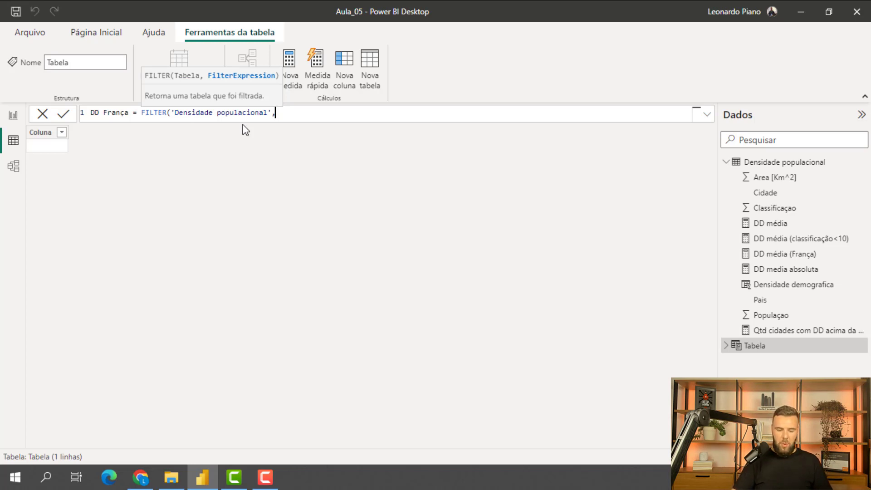
text(pai)
click(359, 125)
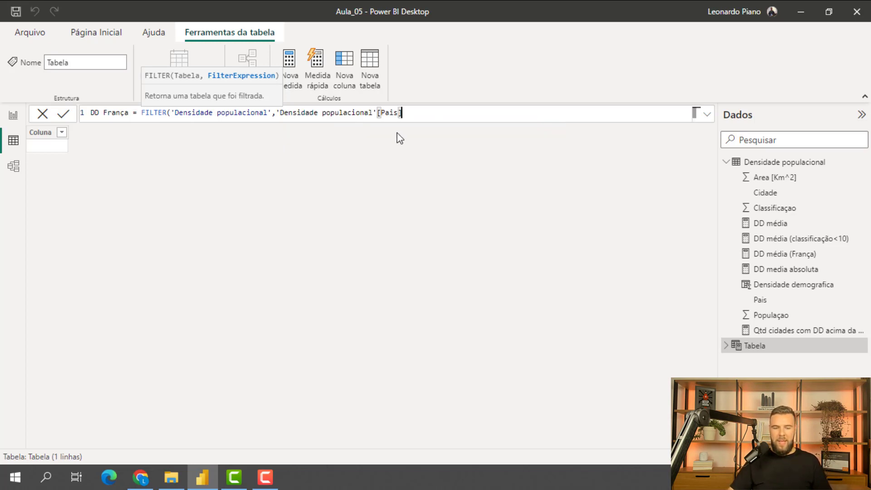
text(=)
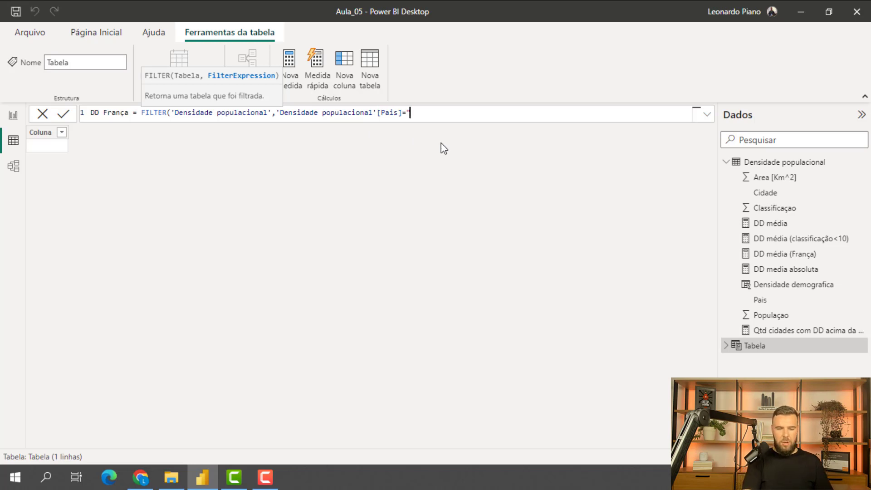
text("Fra)
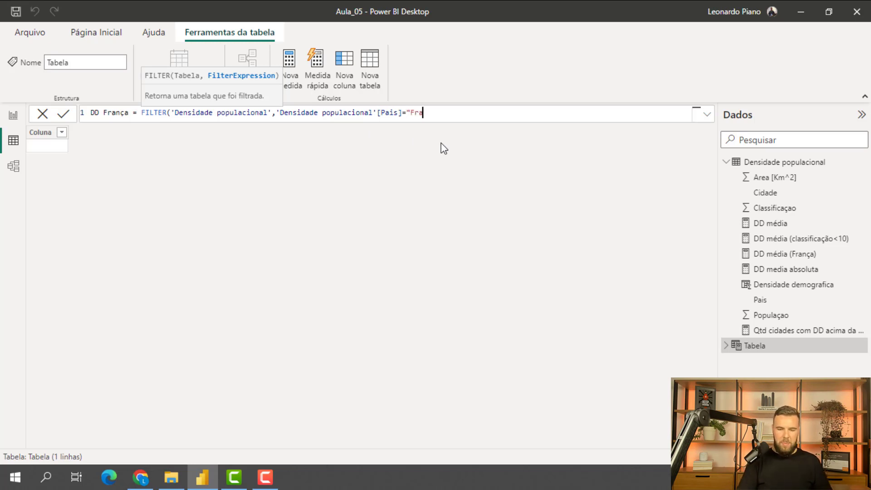
text(nça")
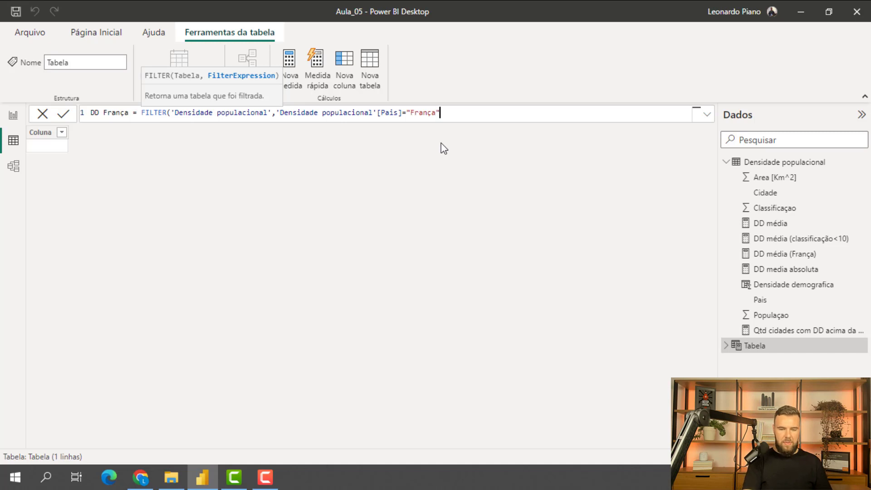
text())
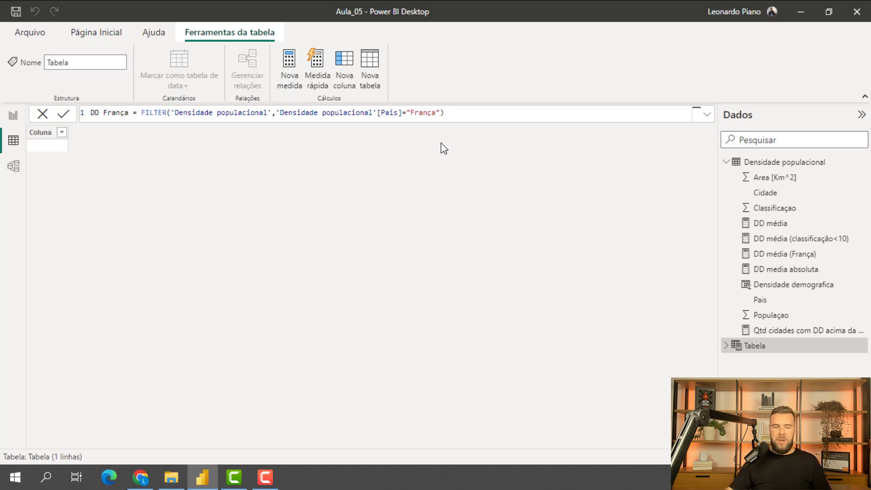
key(Return)
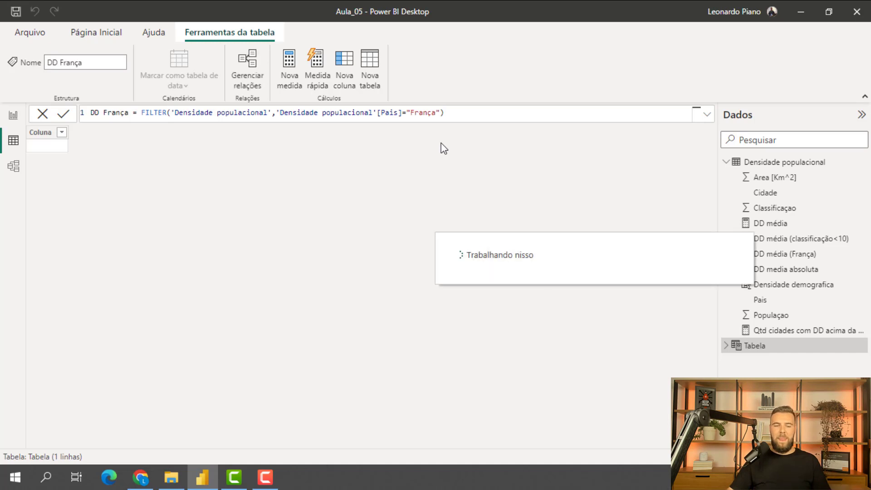